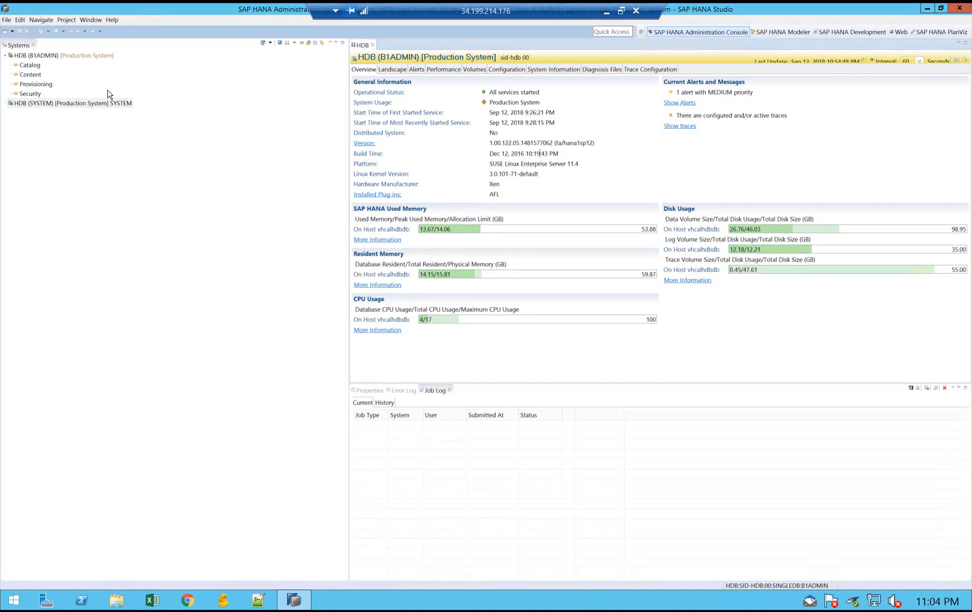
Start a Delivery Unit import from SAP HANA Content with HDB (SYSTEM) as the target system
left_click(7, 21)
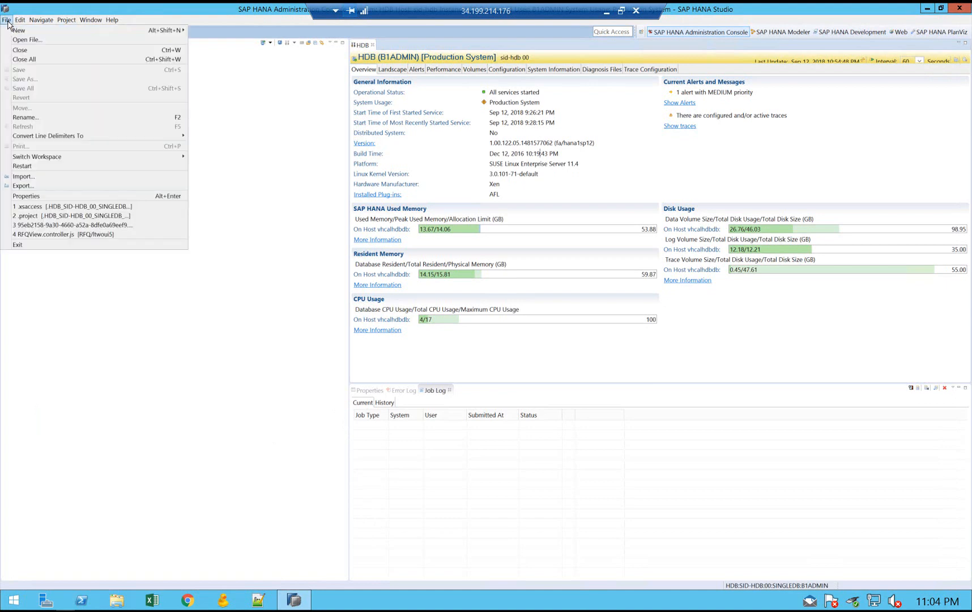
left_click(25, 176)
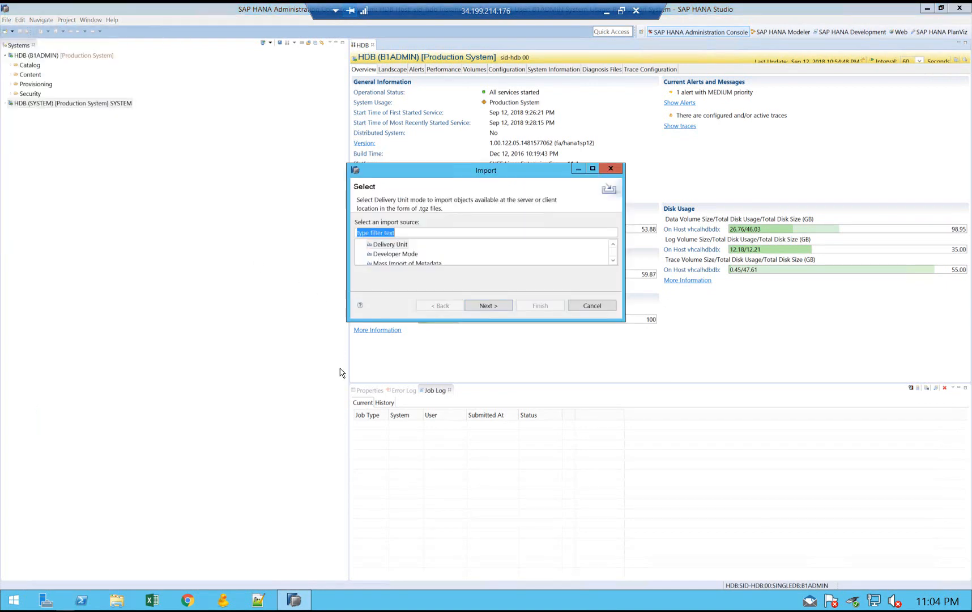
left_click_drag(487, 321, 523, 498)
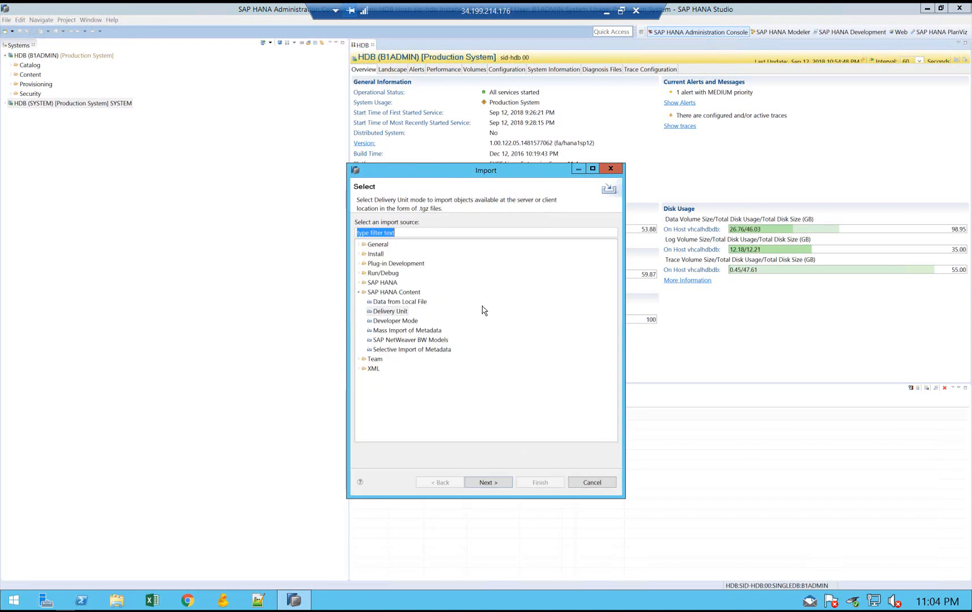
left_click(394, 311)
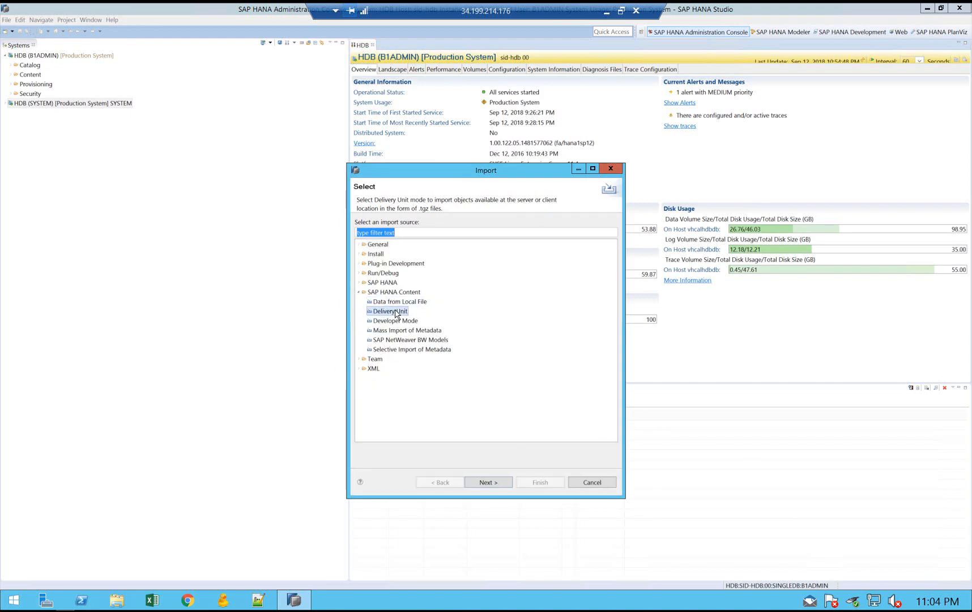
left_click(488, 482)
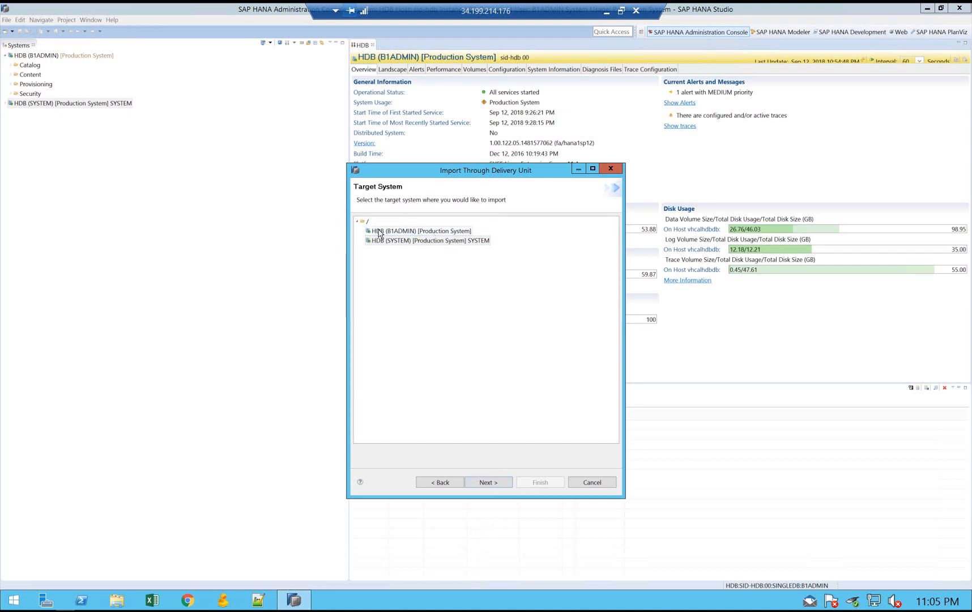
left_click(417, 243)
left_click(488, 483)
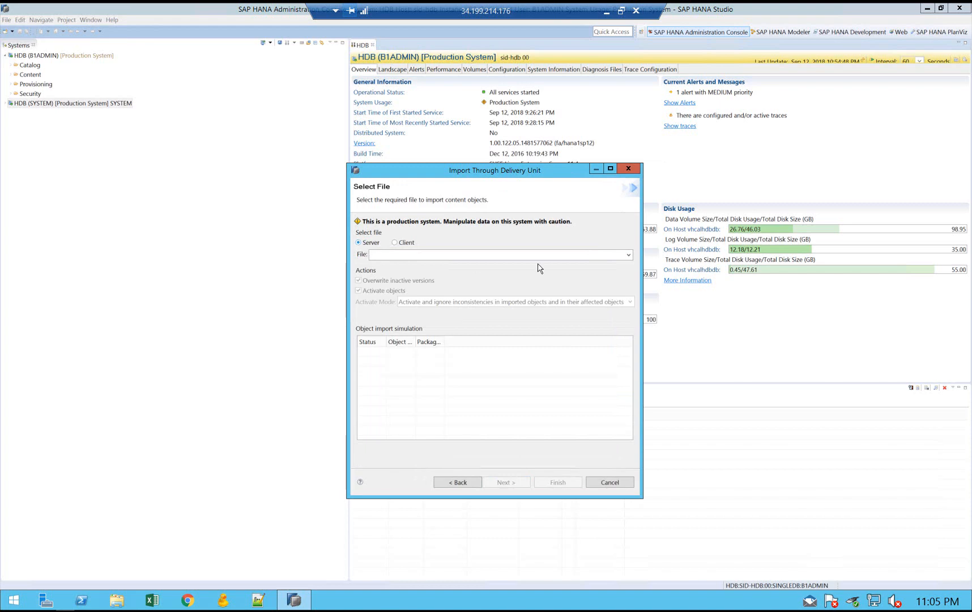
Choose the server file /usr/sap/HDB/SYS/global/hdb/auto_content/AHCO_INA_SERVICE.tgz and run the import
left_click(630, 255)
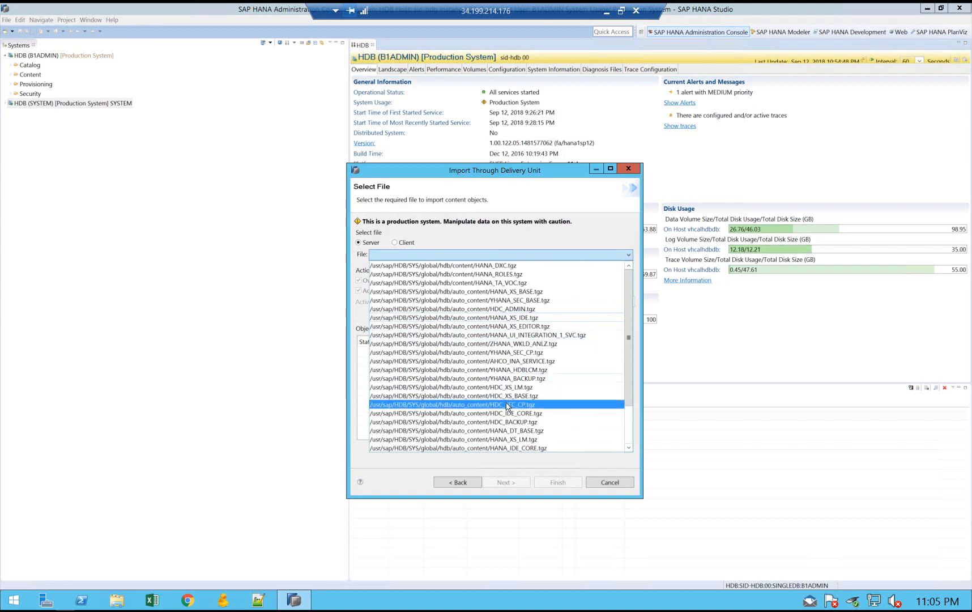
scroll(513, 420, "down", 1)
scroll(516, 420, "down", 1)
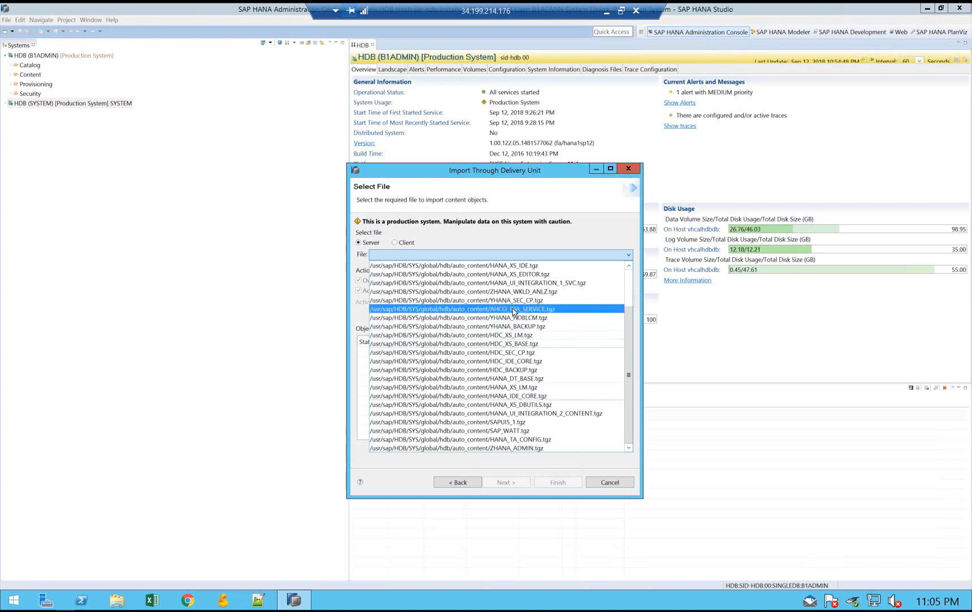
left_click(504, 309)
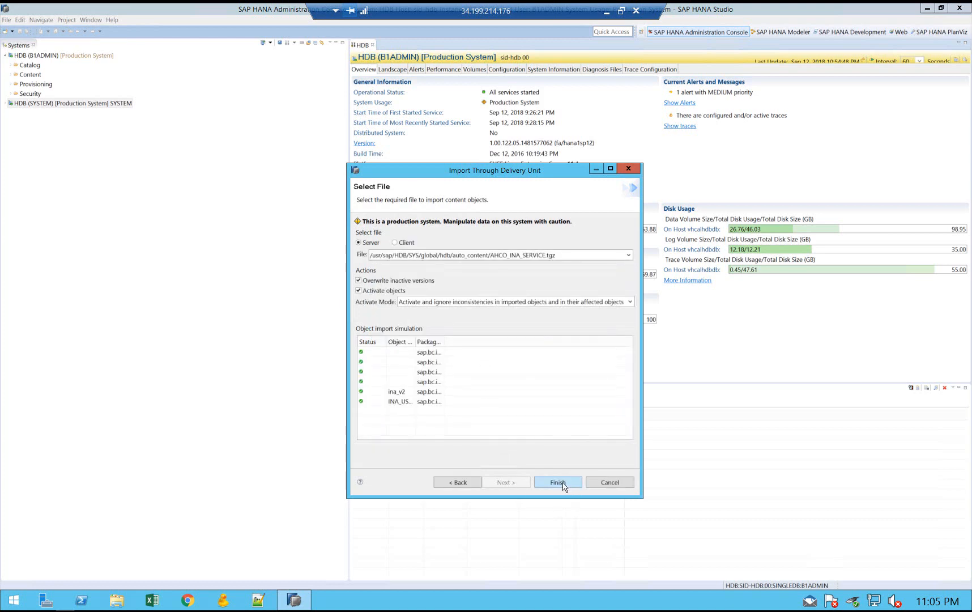
left_click(558, 482)
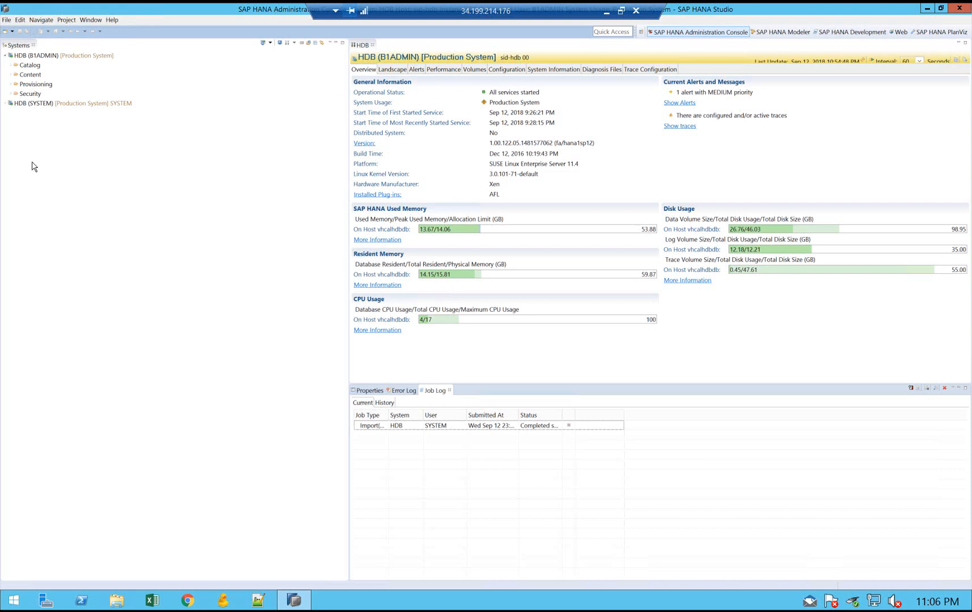
Open the B1ADMIN user from the security users of the HDB (B1ADMIN) system
left_click(18, 95)
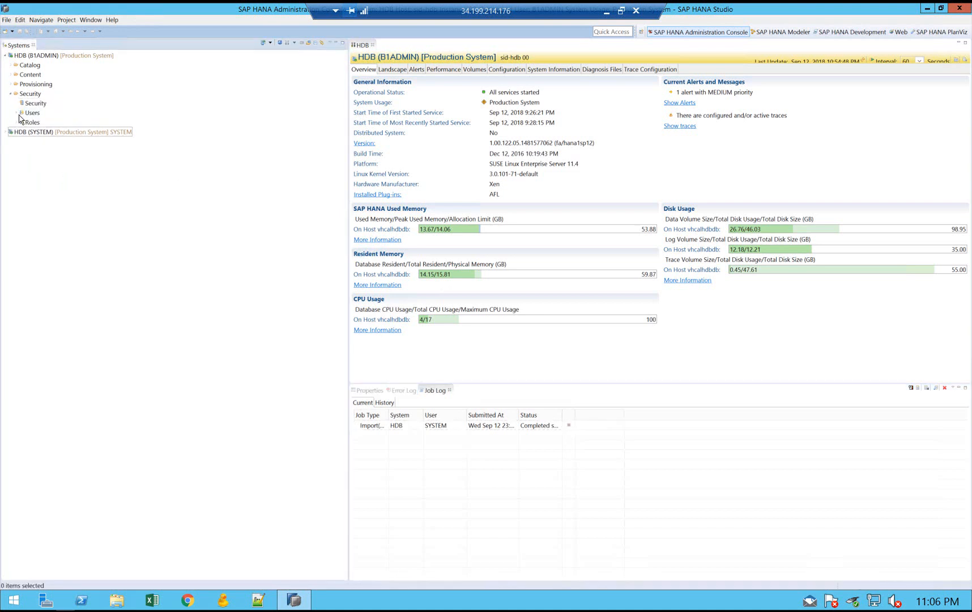
left_click(16, 113)
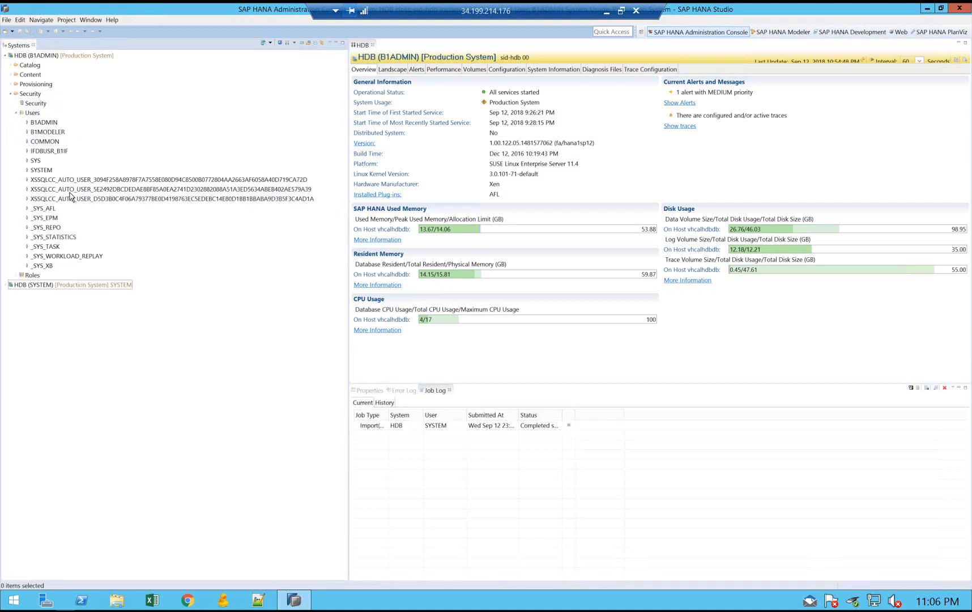
double_click(48, 124)
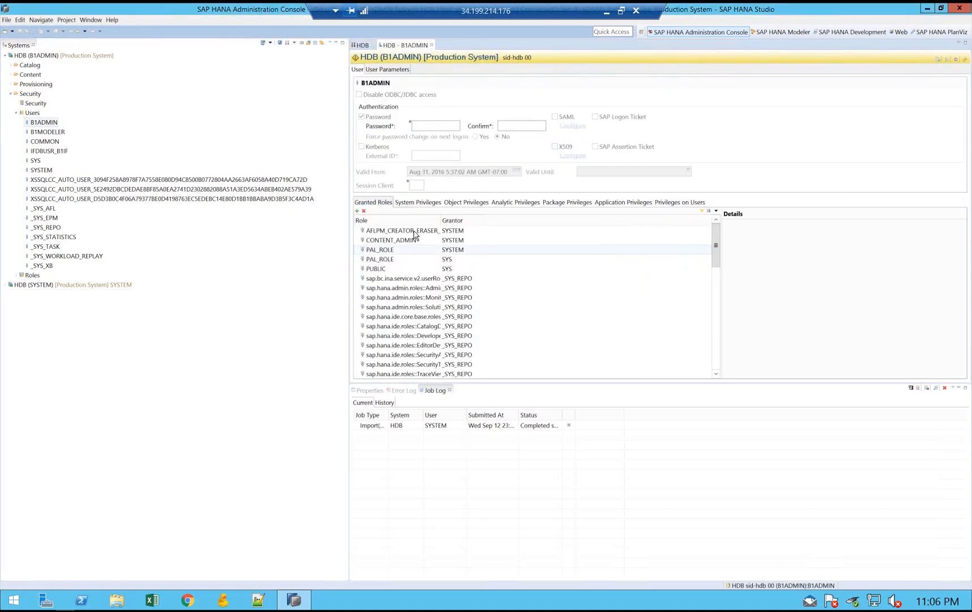
Search the roles for "ina" and add sap.bc.ina.service.v2.userRole::INA_USER to B1ADMIN's granted roles
left_click(358, 212)
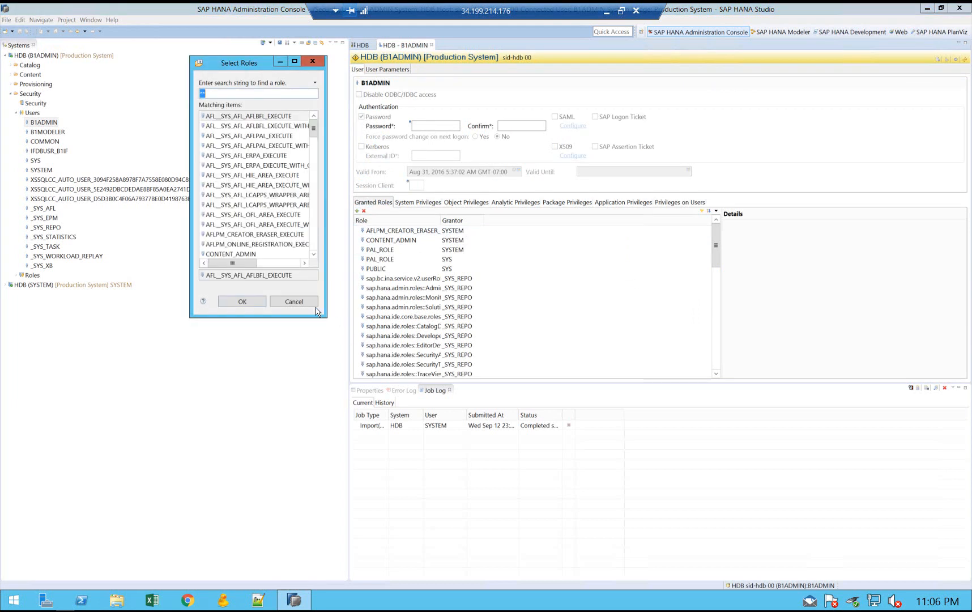
left_click_drag(325, 321, 546, 462)
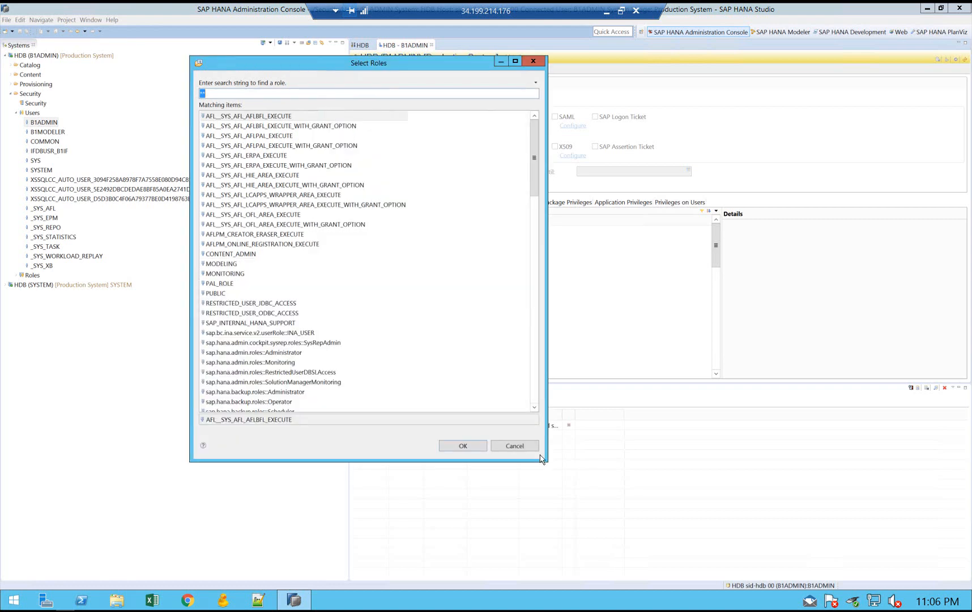
type("ina")
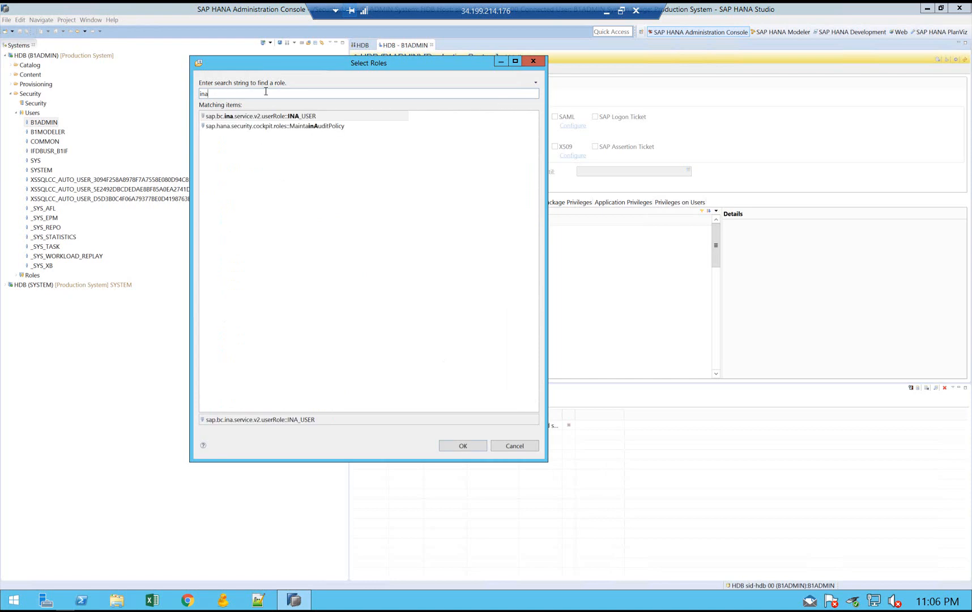
left_click(296, 117)
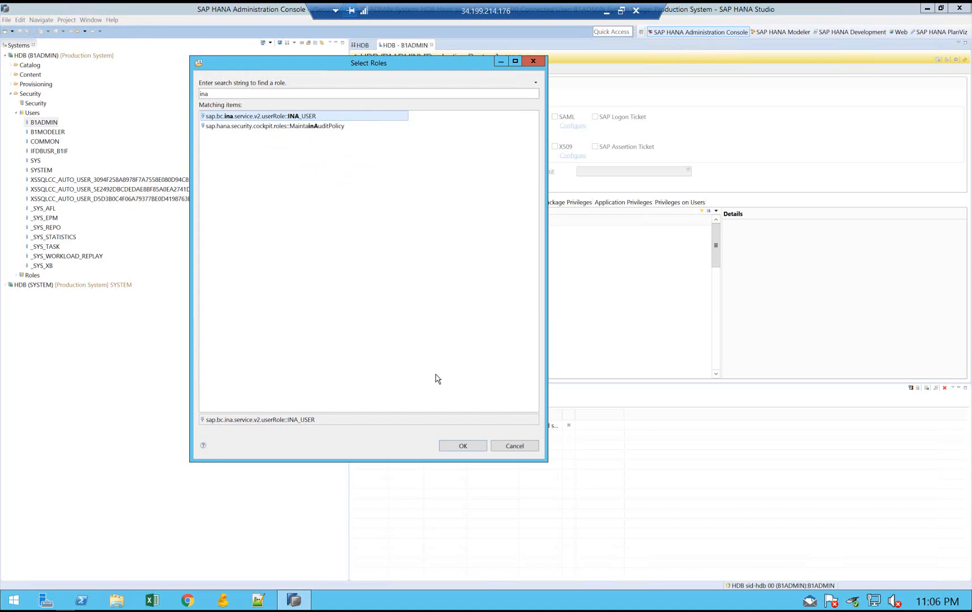
left_click(470, 448)
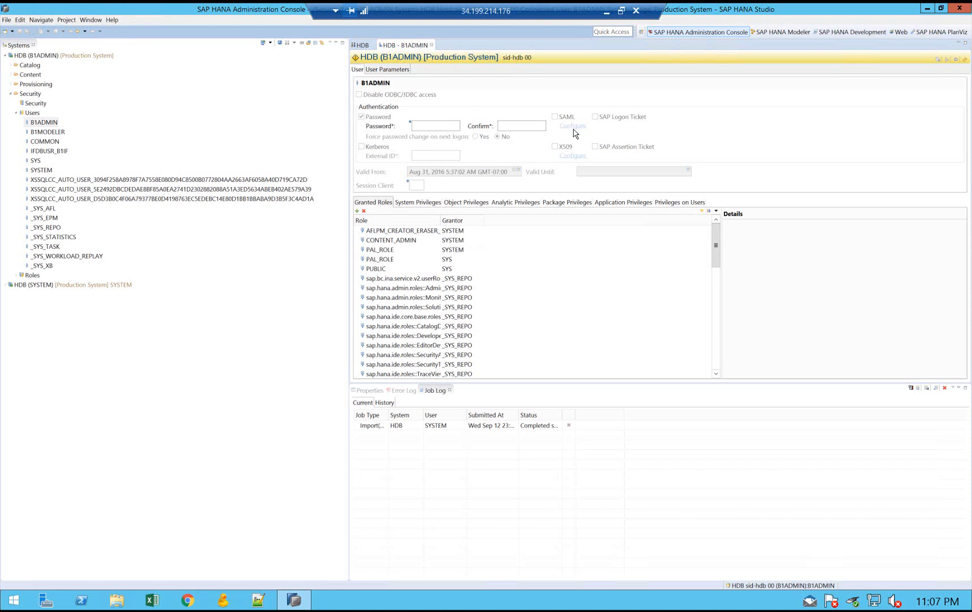
Switch to the SAP HANA Development perspective and look through the list of available perspectives without choosing one
left_click(848, 34)
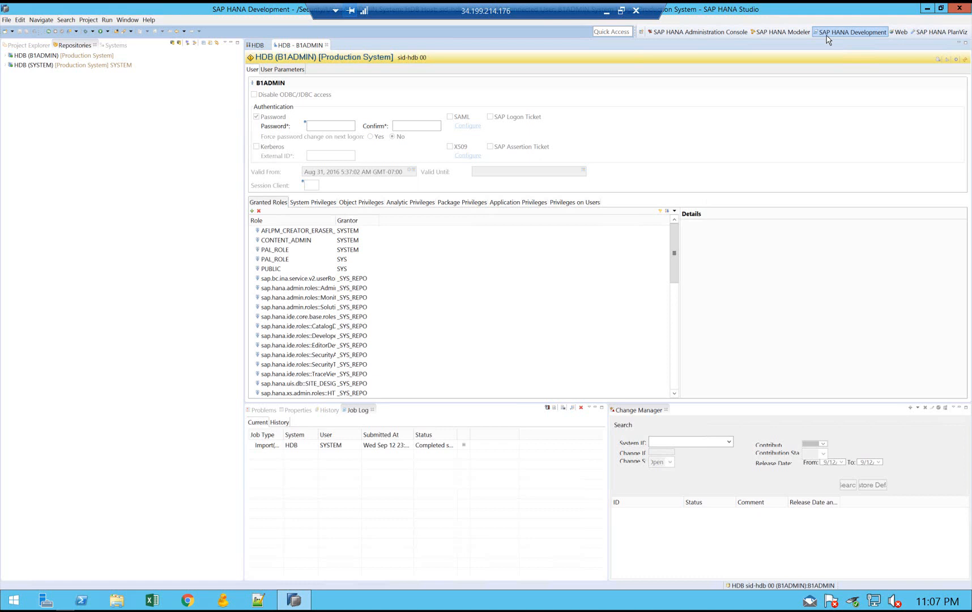
left_click(642, 34)
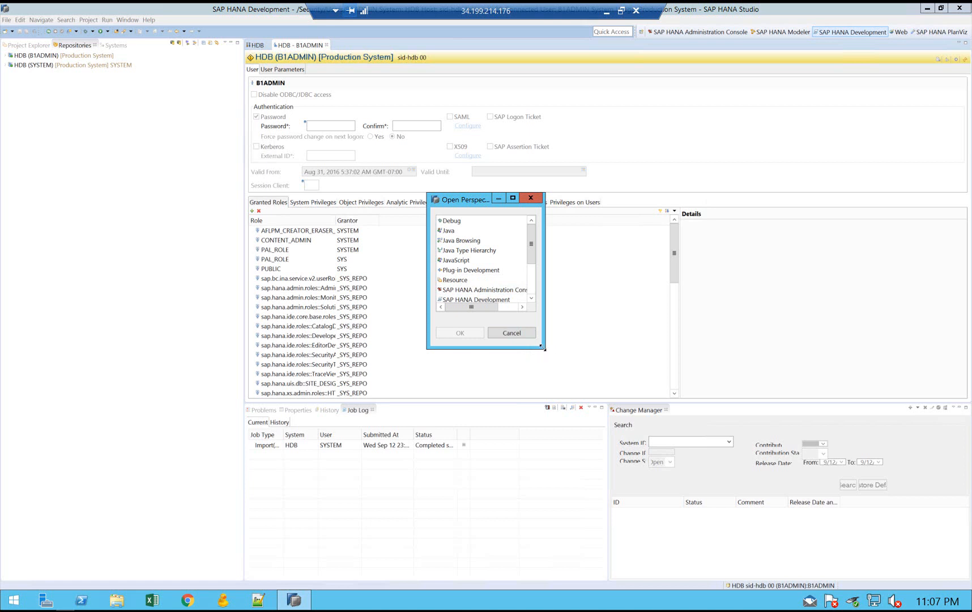
left_click_drag(544, 349, 621, 491)
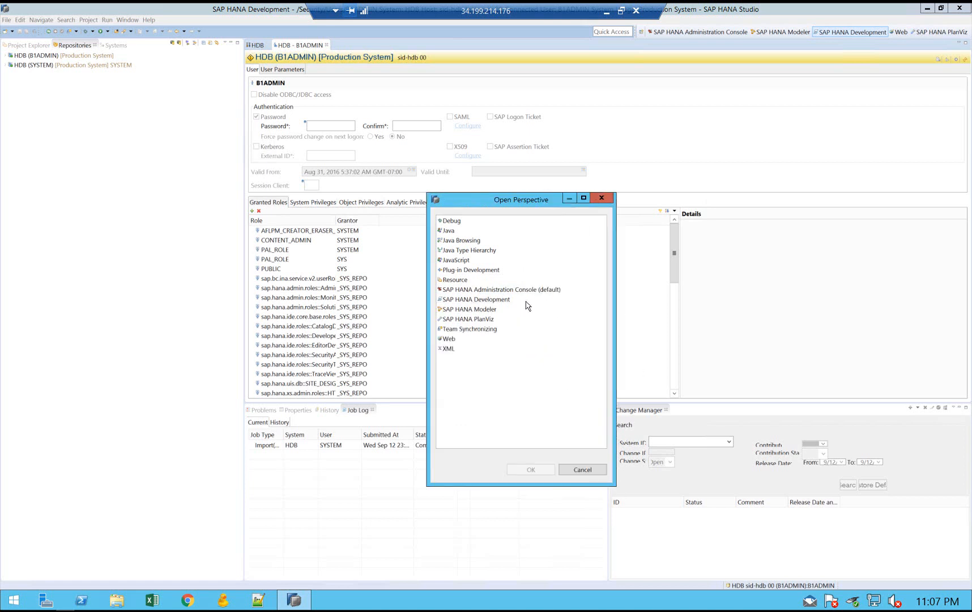
left_click(579, 470)
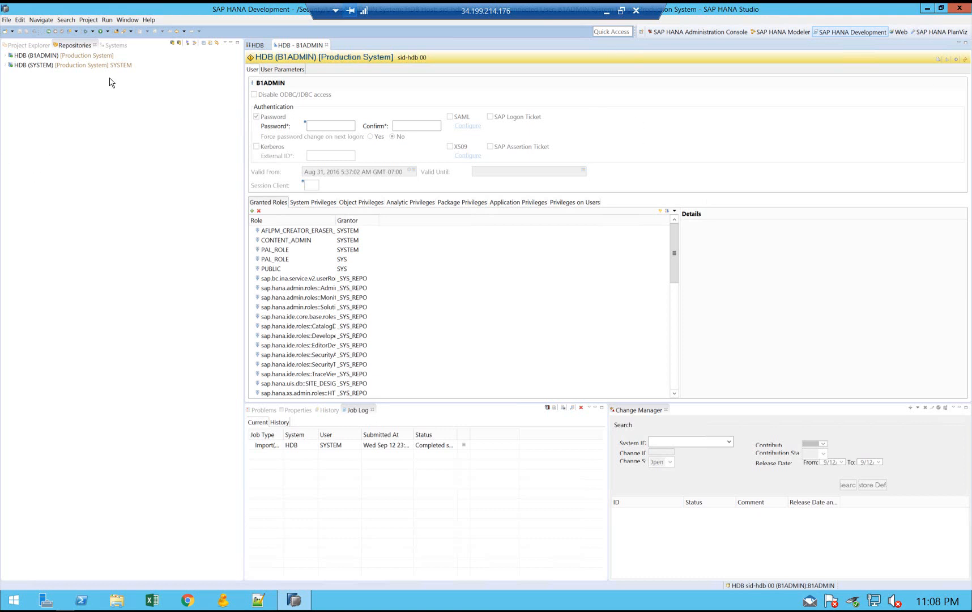
Open the .xsaccess file from sap/bc/ina/service/v2 in workspace1 of the HDB (B1ADMIN) repository
left_click(6, 56)
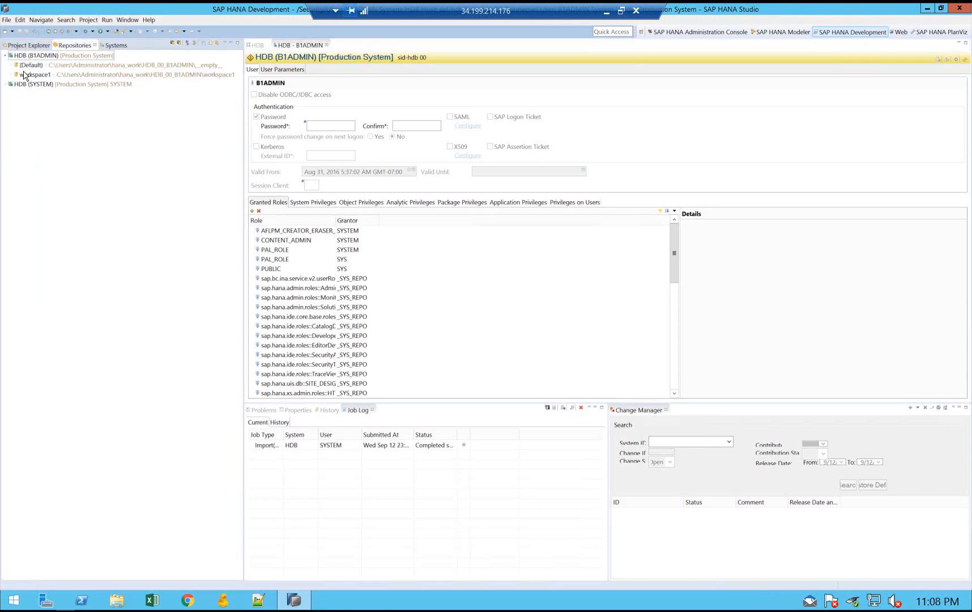
left_click(11, 75)
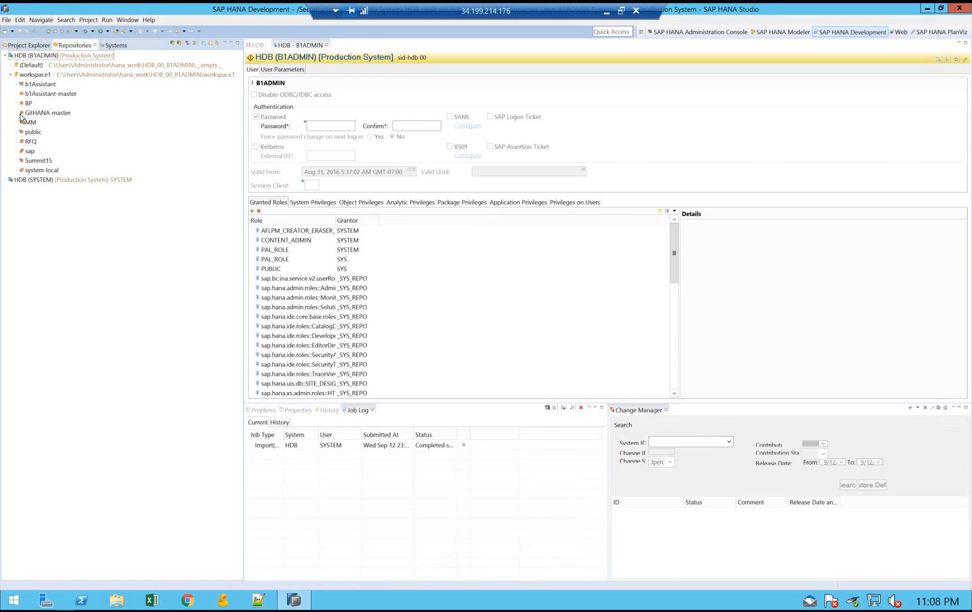
left_click(16, 151)
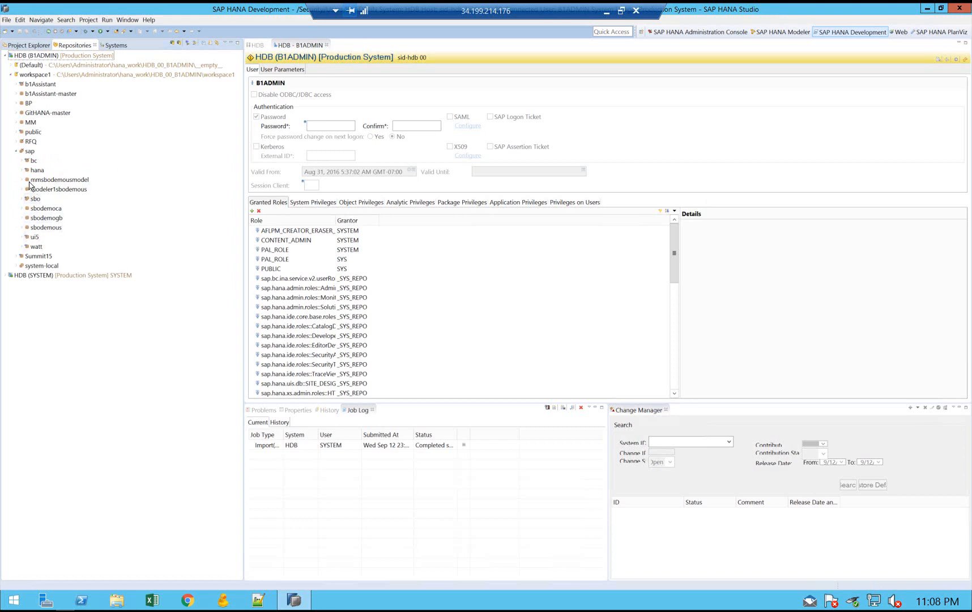
left_click(21, 160)
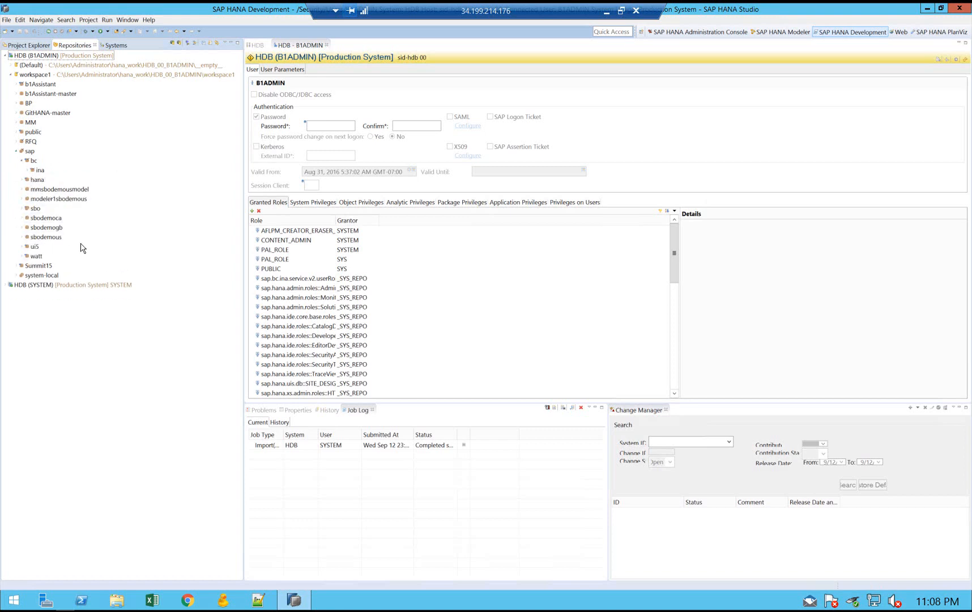
left_click(27, 170)
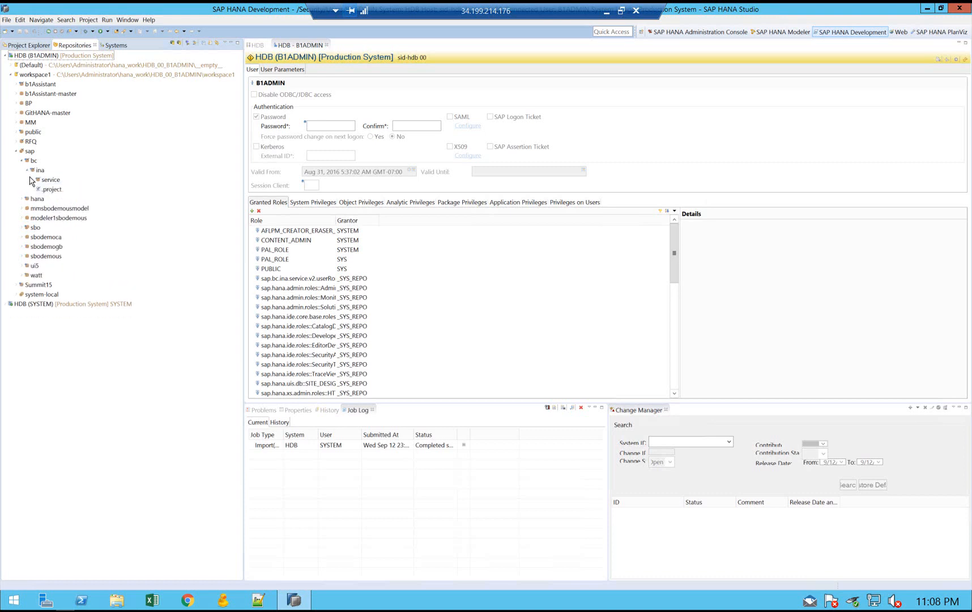
left_click(32, 179)
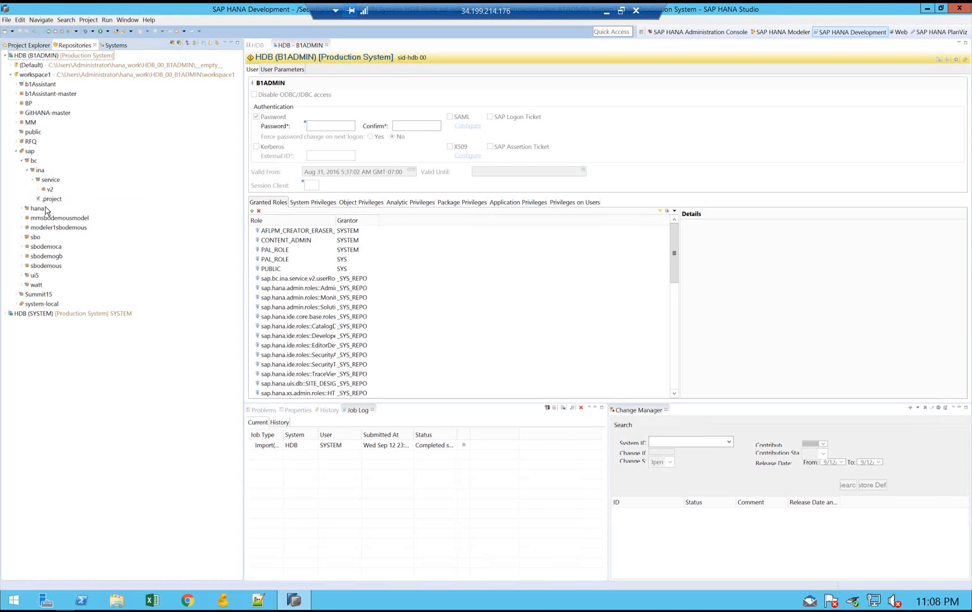
left_click(38, 189)
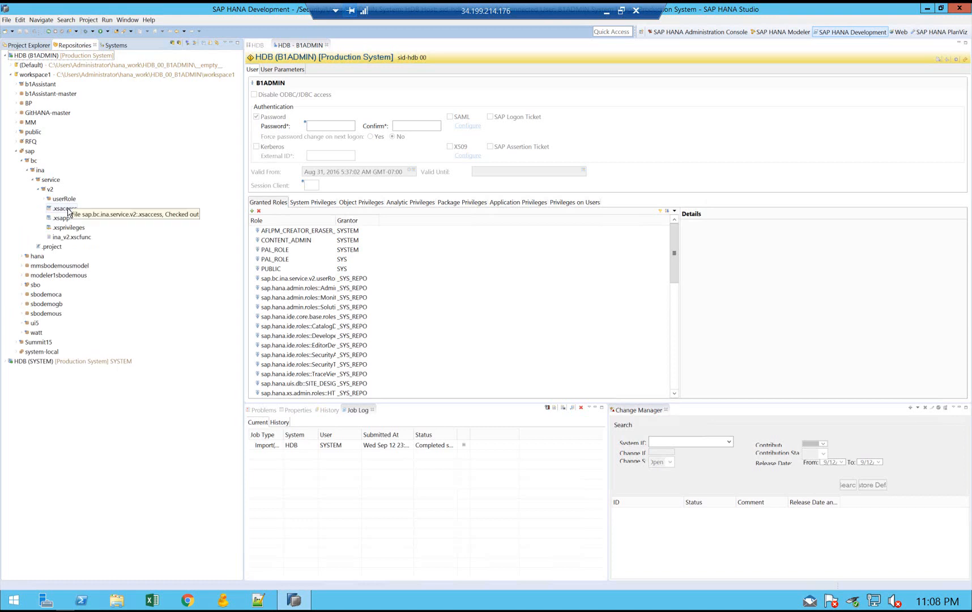
left_click(69, 209)
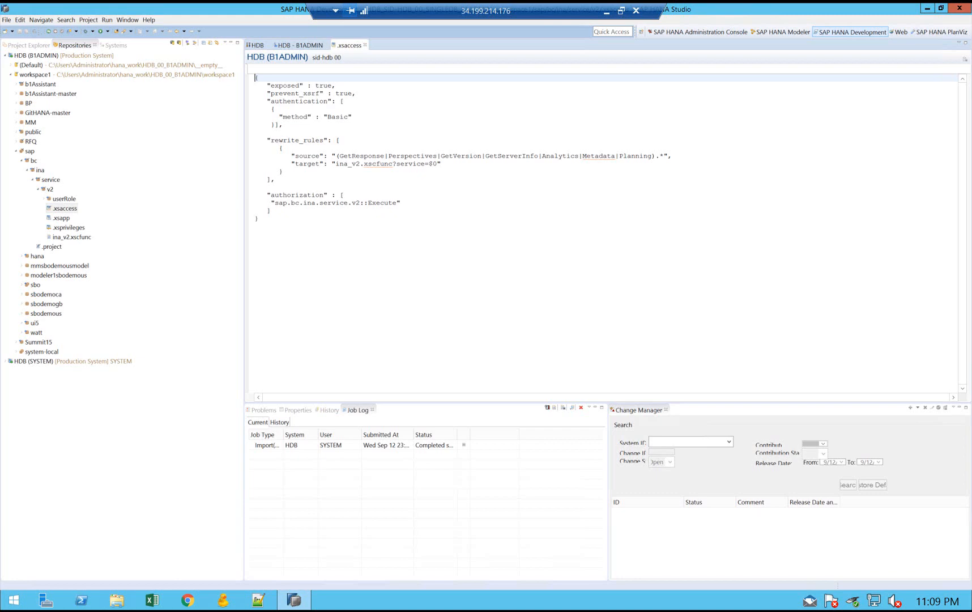
Switch to Notepad with Enable CORS.txt and copy its entire contents
left_click_drag(971, 219, 502, 200)
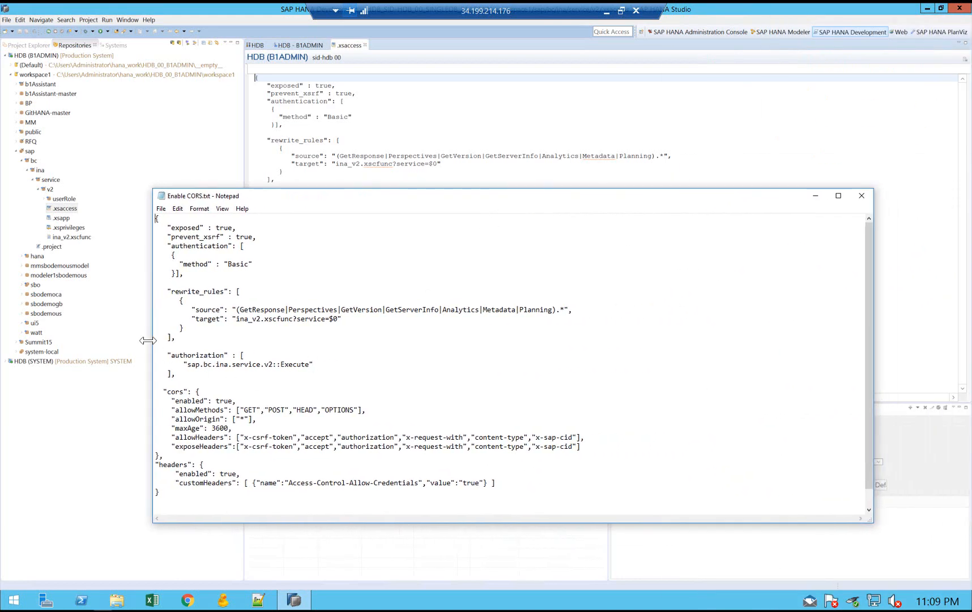
left_click(189, 281)
key("ctrl+a")
key("ctrl+c")
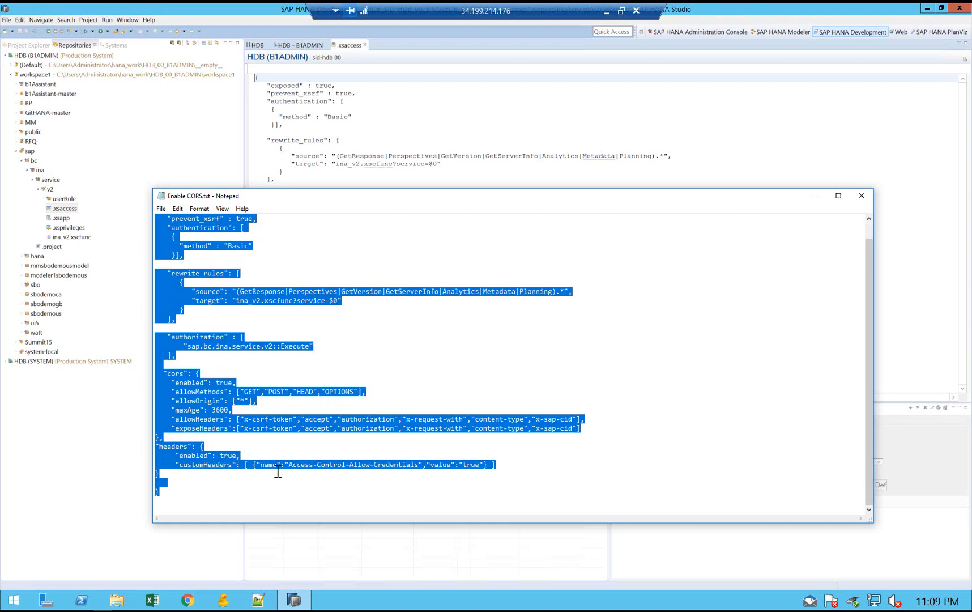
Replace the whole content of .xsaccess with the copied CORS configuration and activate the file
left_click_drag(367, 205, 971, 205)
left_click(327, 280)
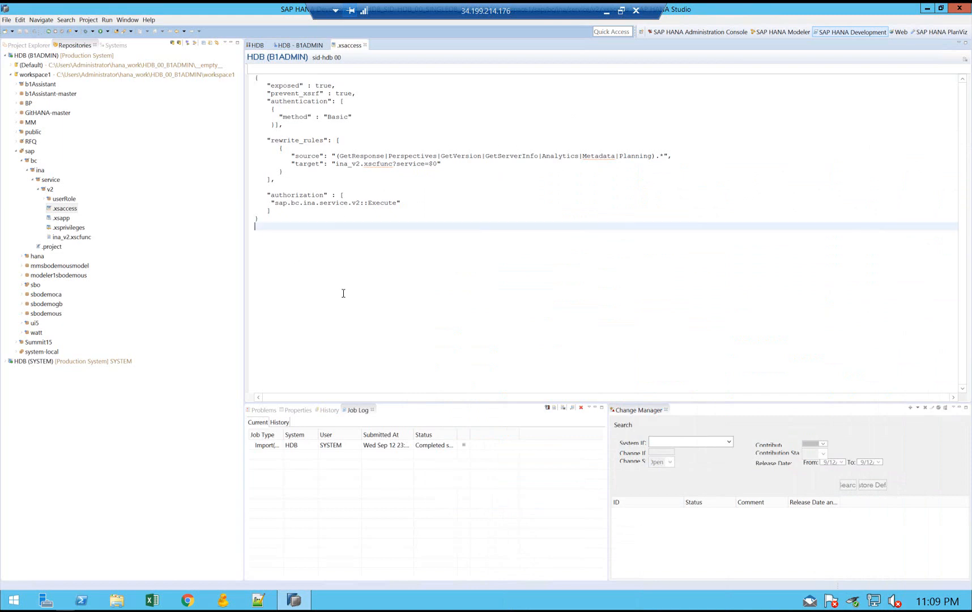
key("ctrl+a")
key("ctrl+v")
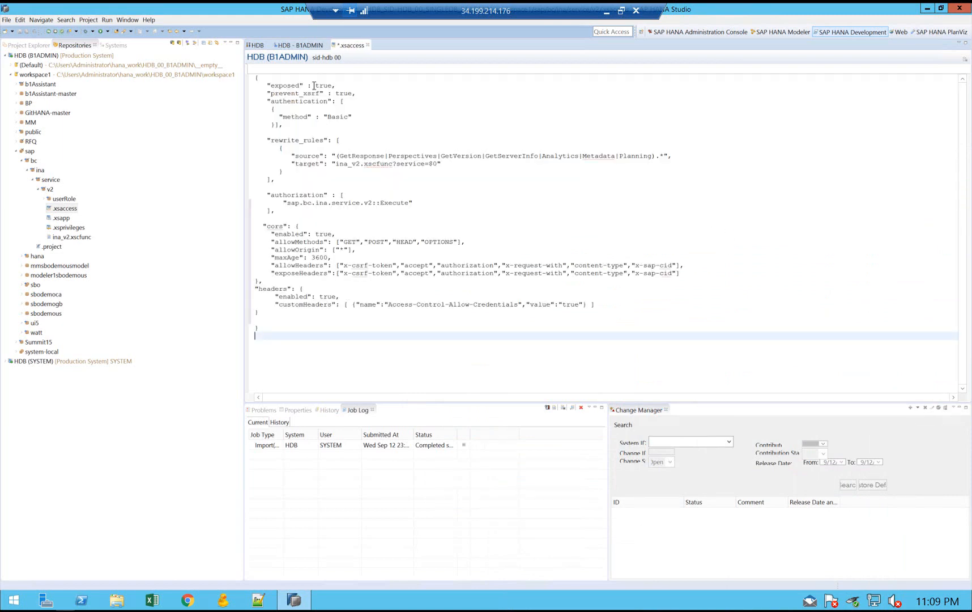
left_click(55, 31)
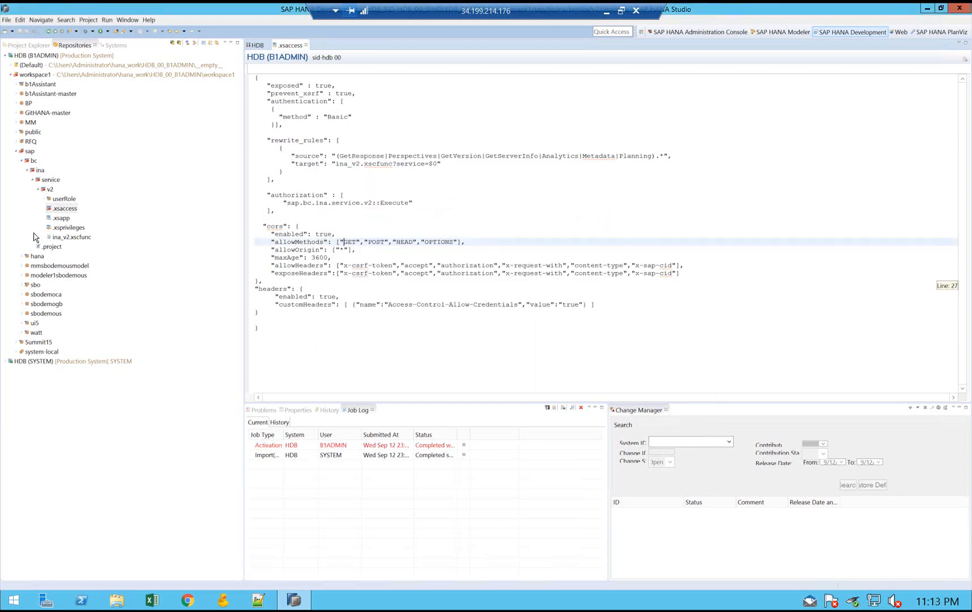
Resolve the .xsaccess file's conflict with the local version and activate the file
right_click(60, 211)
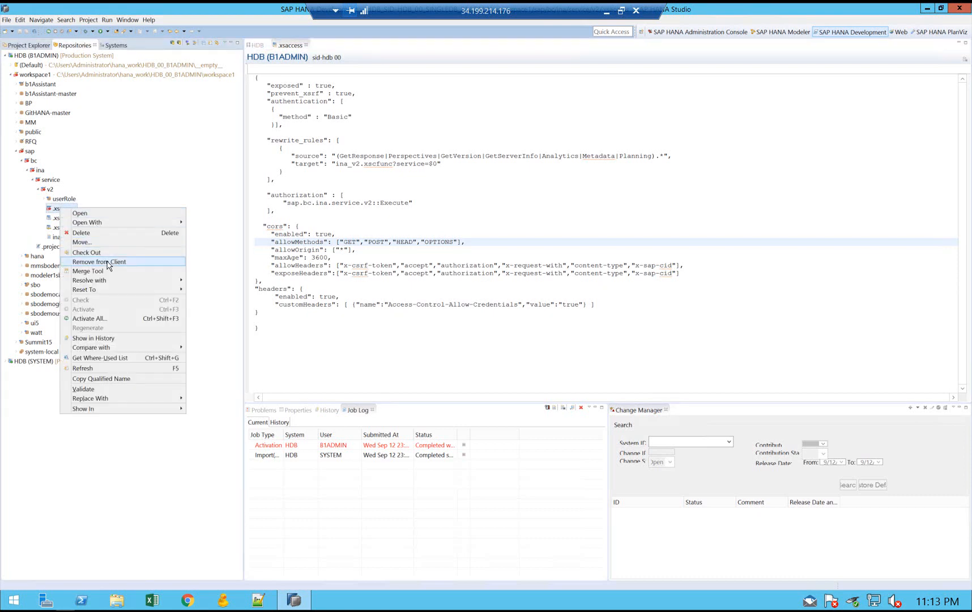
mouse_move(134, 282)
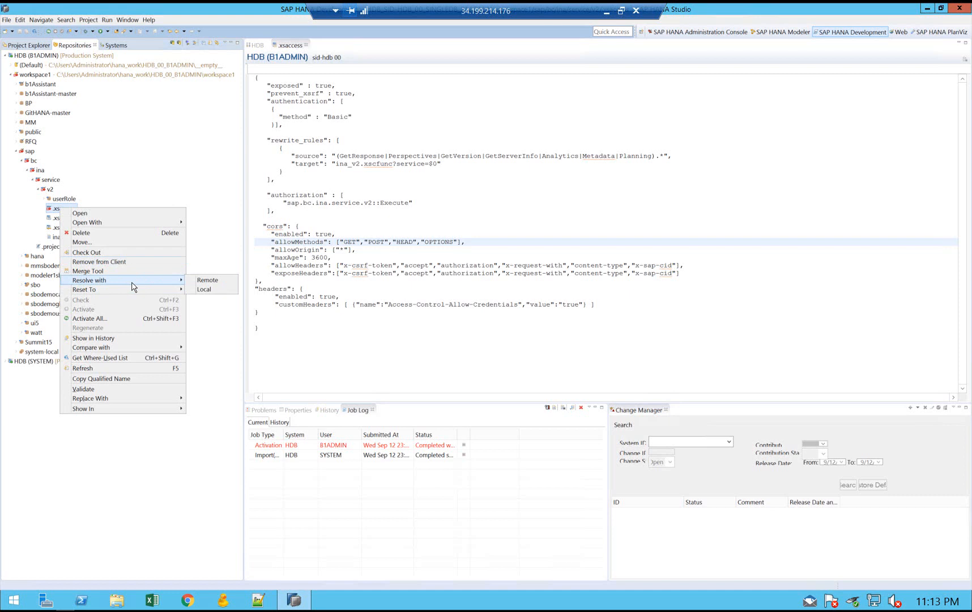
left_click(212, 290)
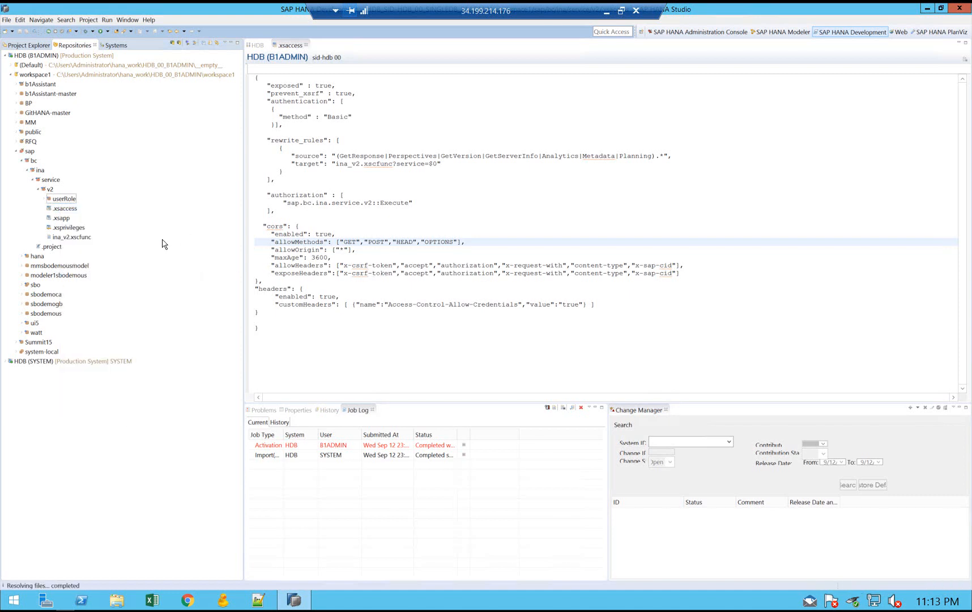
left_click(65, 209)
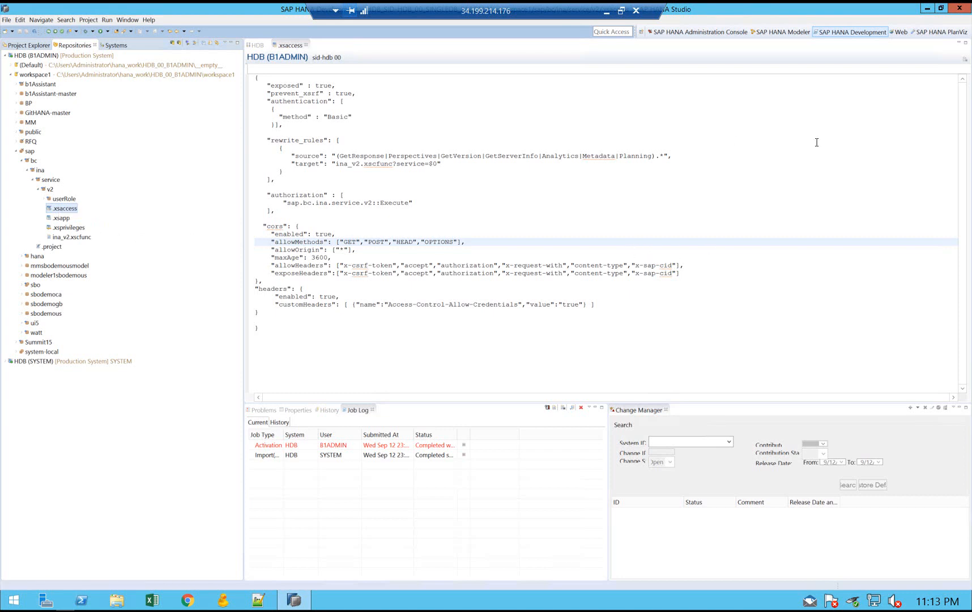
right_click(62, 211)
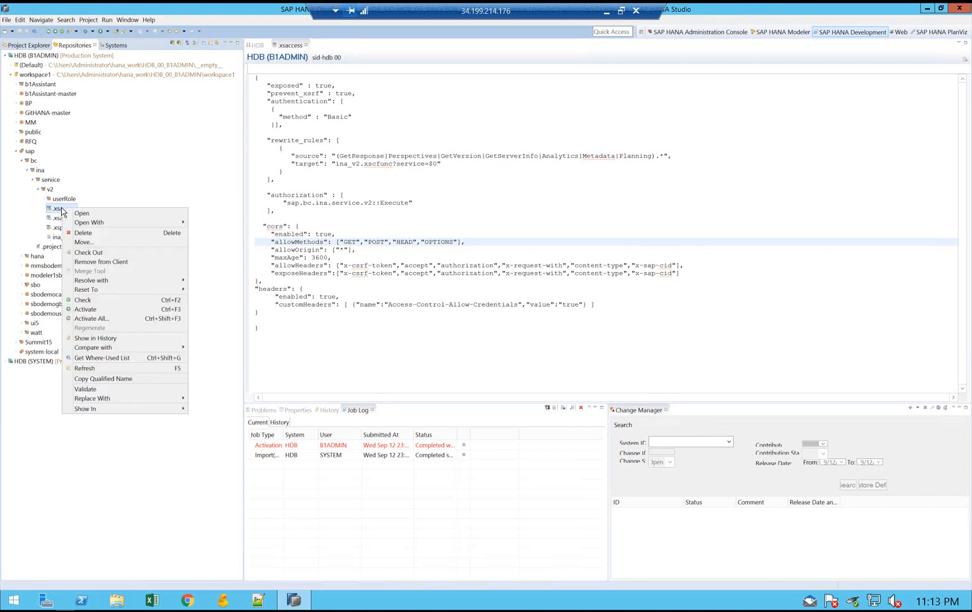
left_click(105, 310)
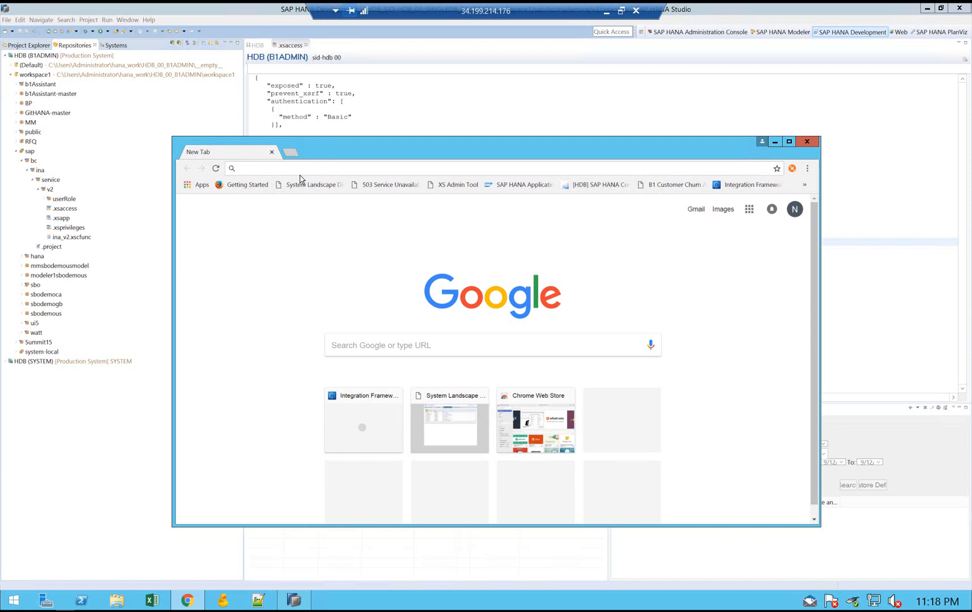
type("htt")
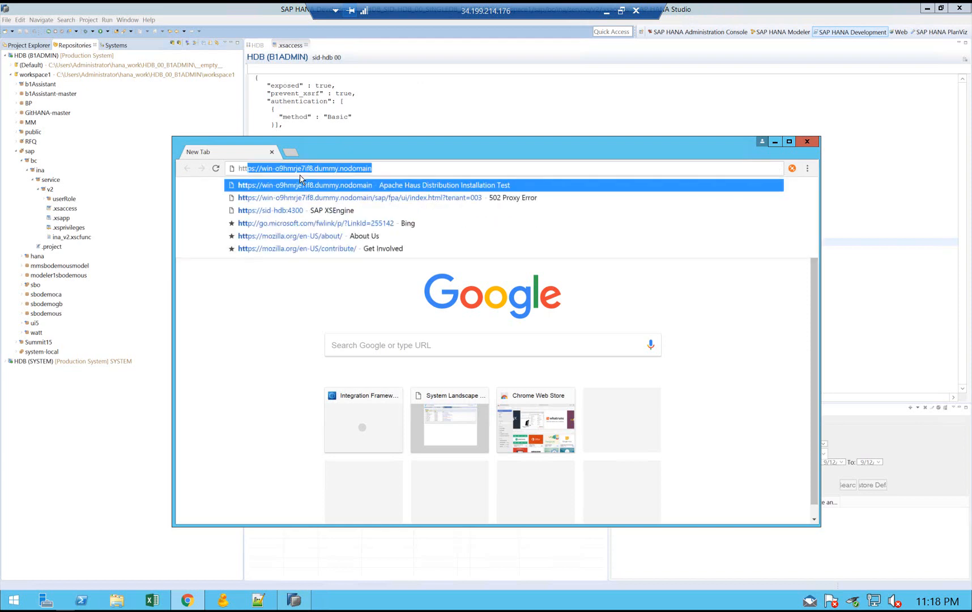
type("ps://")
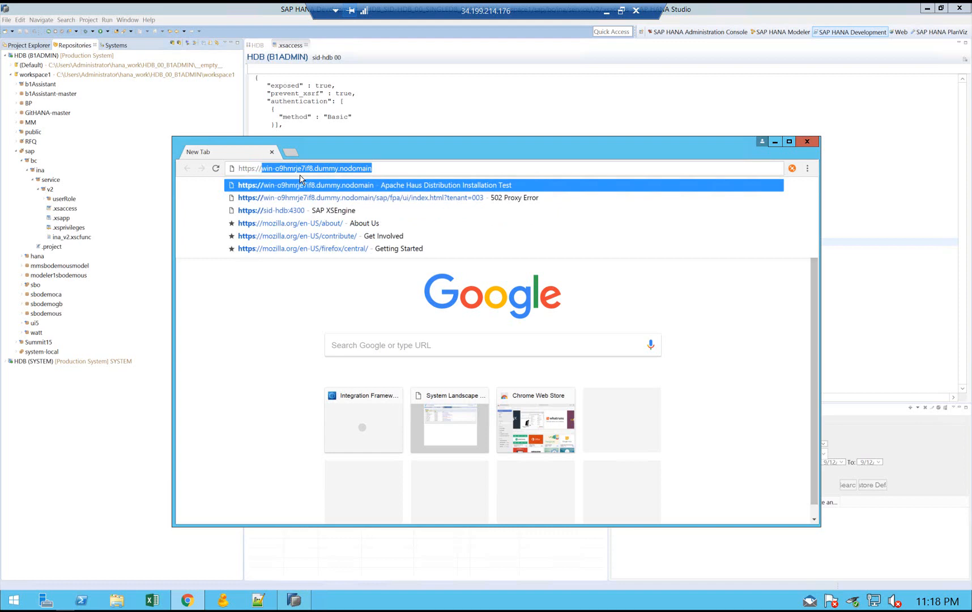
type("sid-")
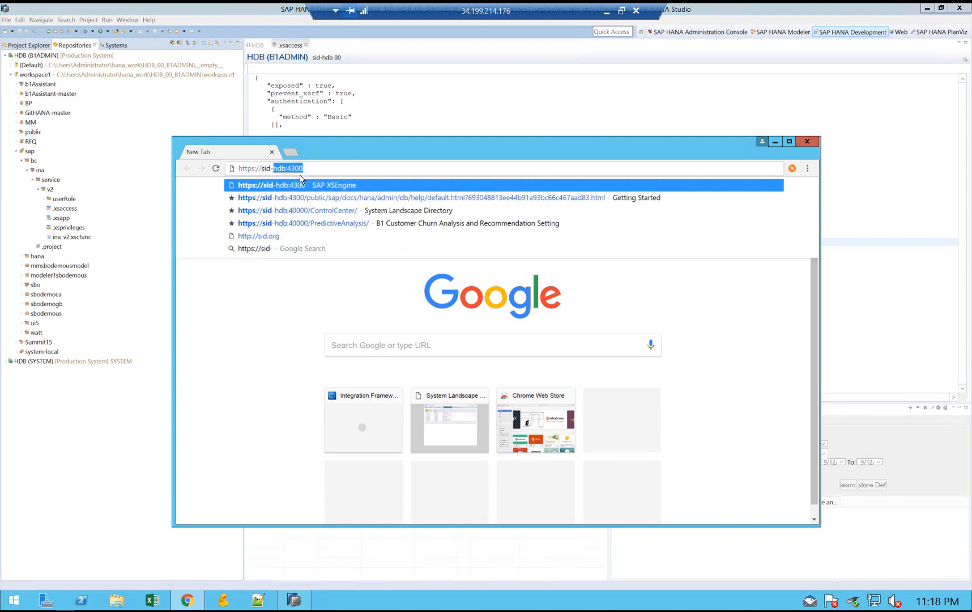
type("hdb")
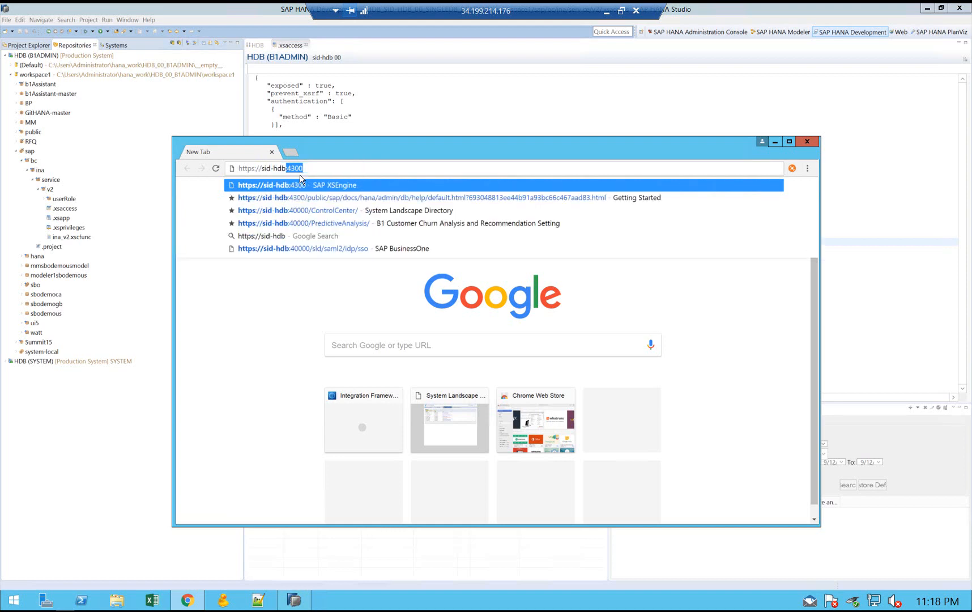
type(":")
type("4300")
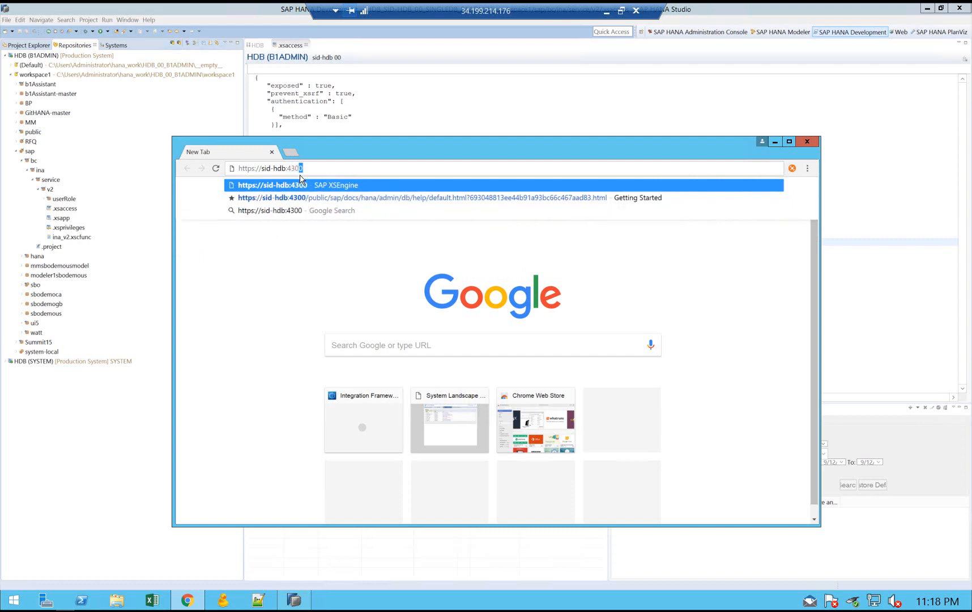
key("Return")
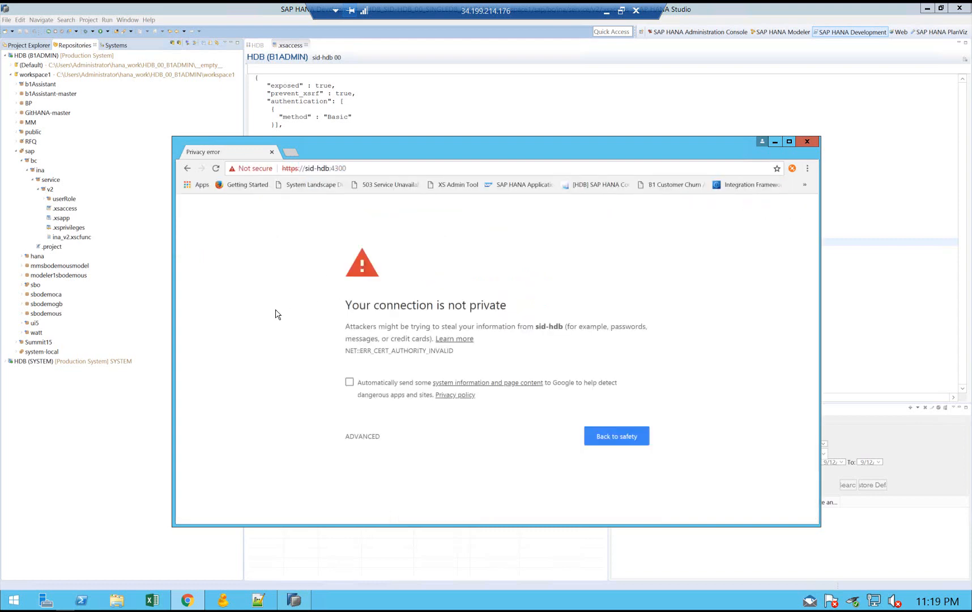
left_click(362, 441)
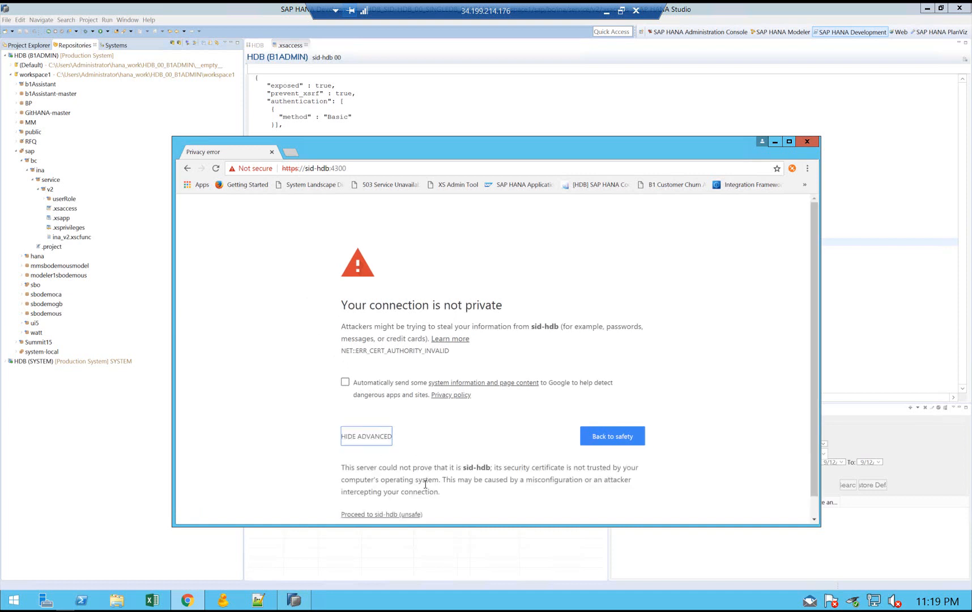
scroll(396, 498, "down", 1)
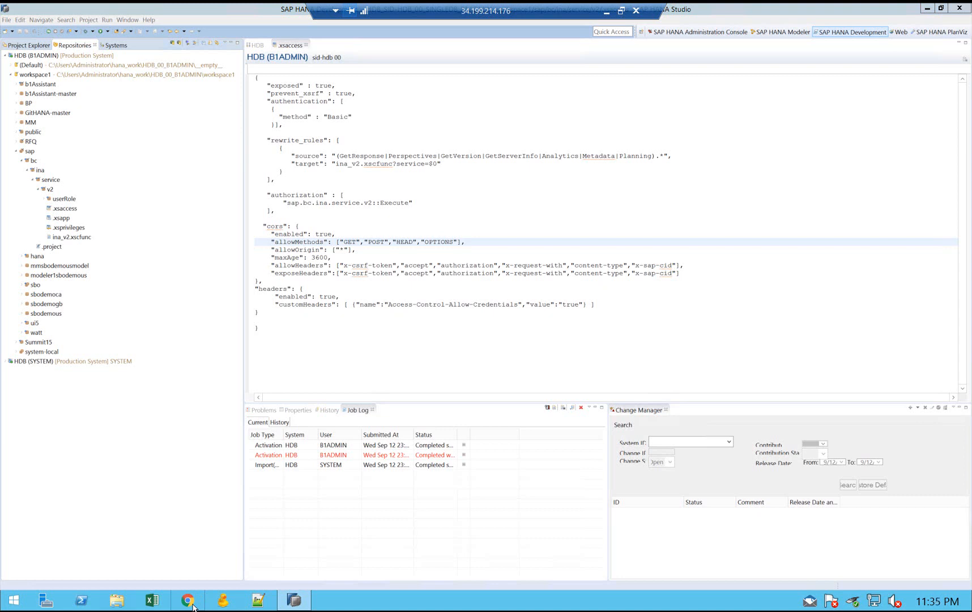
Switch to Chrome, open the bookmarked SAP Analytics Cloud site and log on with the saved credentials
left_click(192, 605)
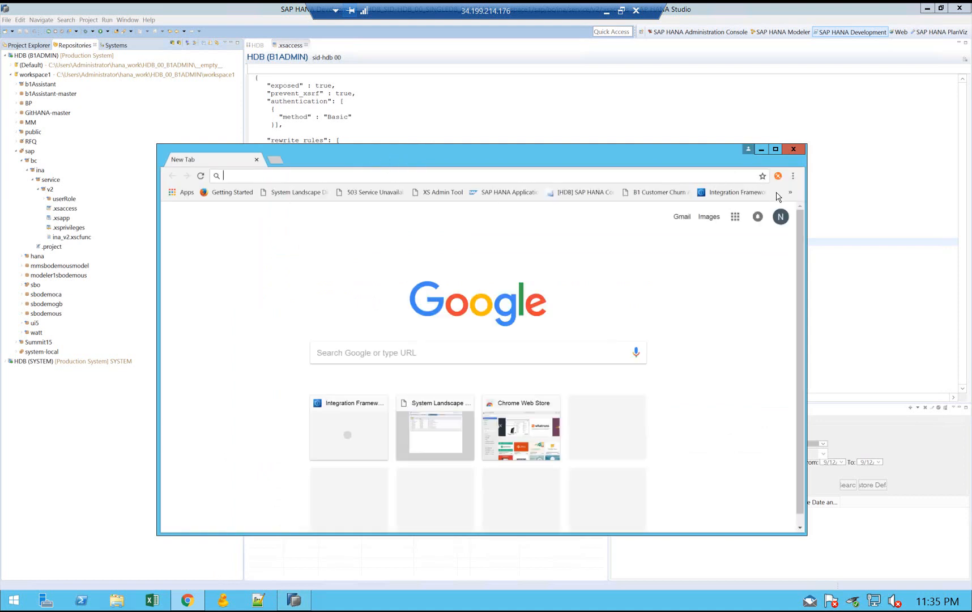
left_click(792, 192)
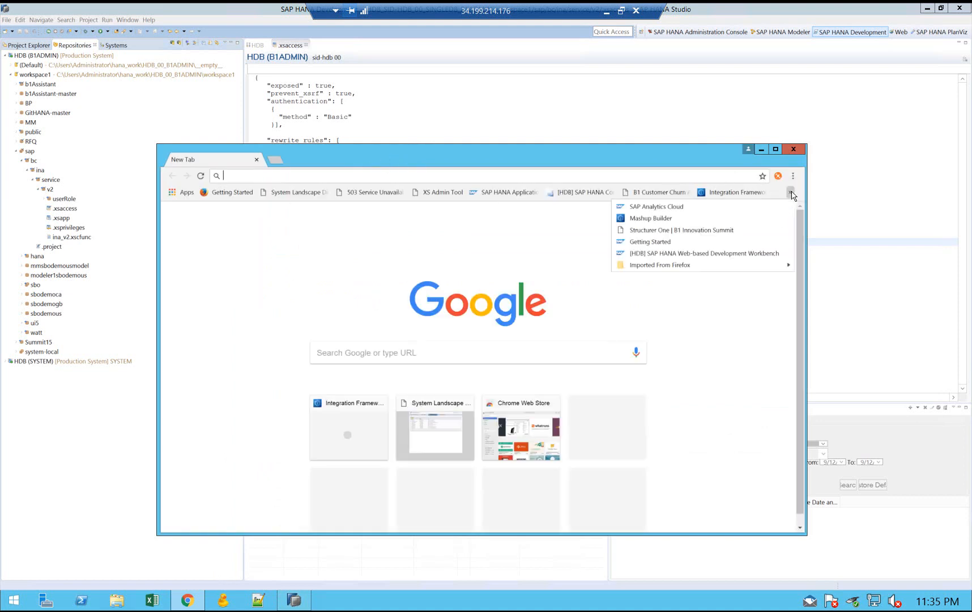
left_click(648, 209)
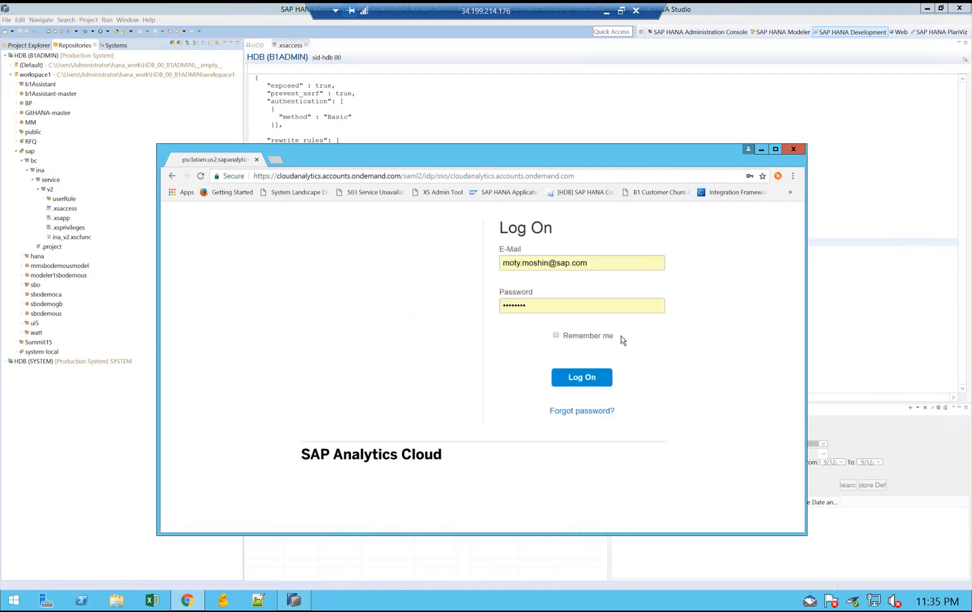
left_click(582, 377)
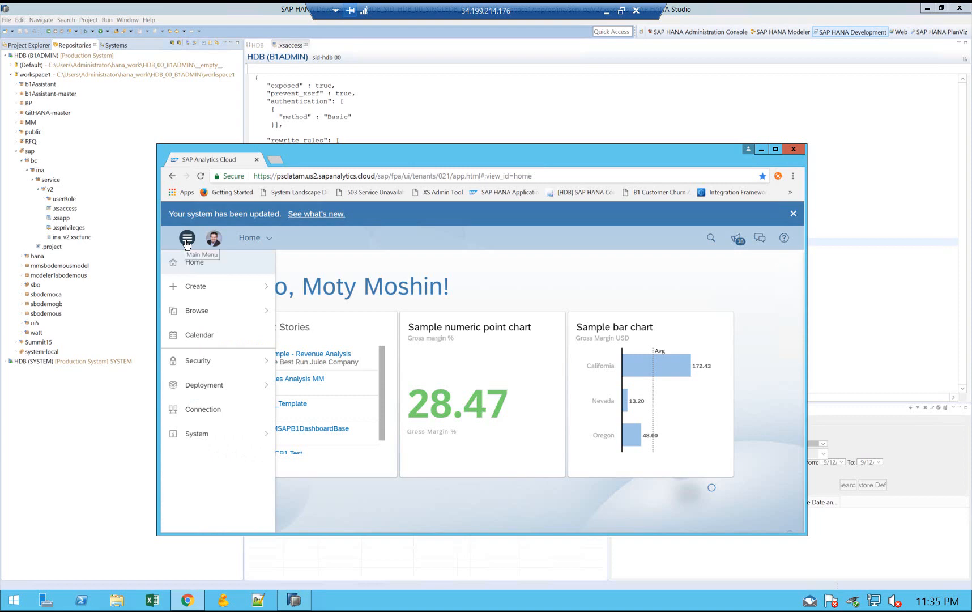
Start a new SAP HANA live data connection named SAP92CORS with the description SAPB1 9.2 CORS
left_click(204, 409)
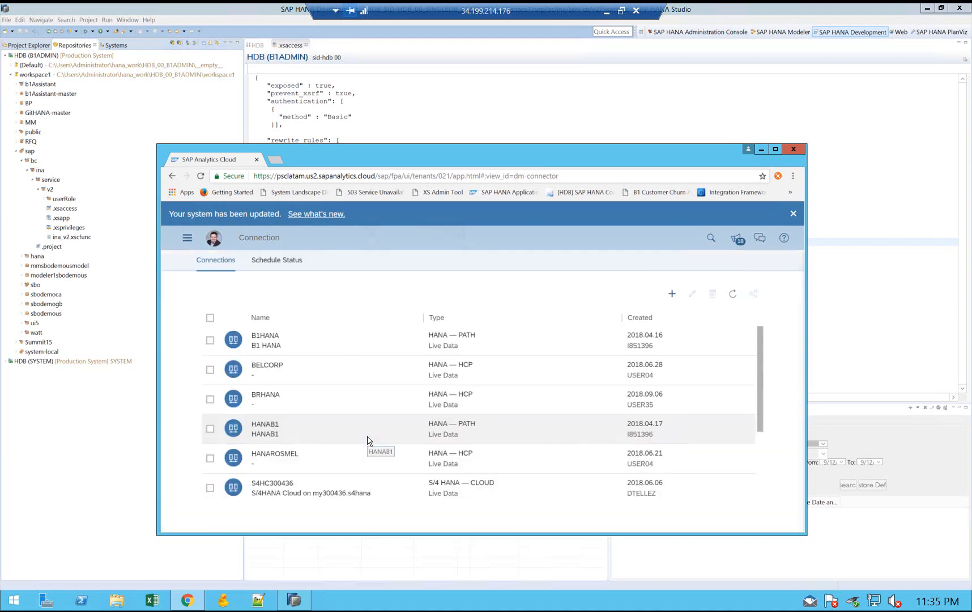
left_click(672, 294)
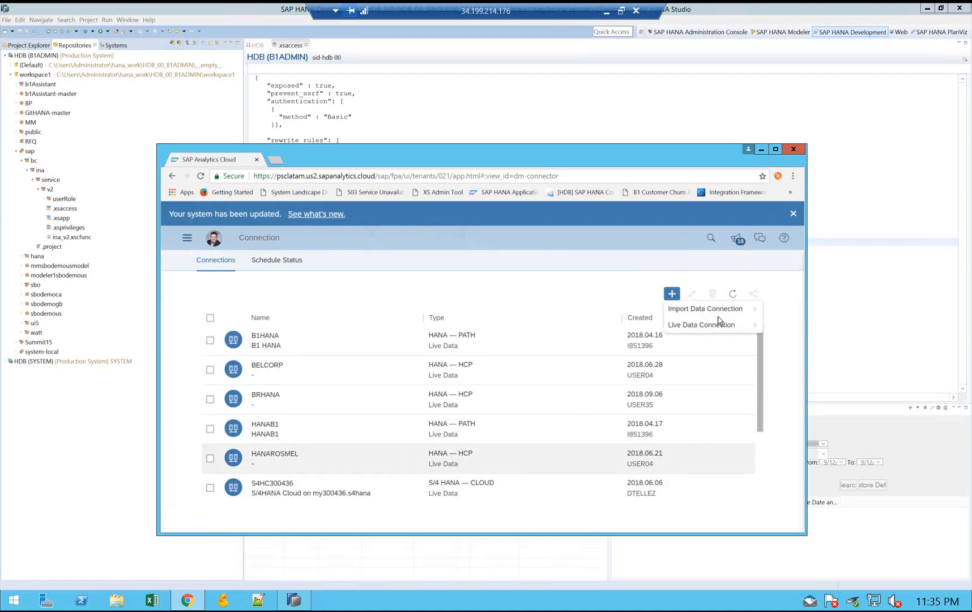
mouse_move(715, 325)
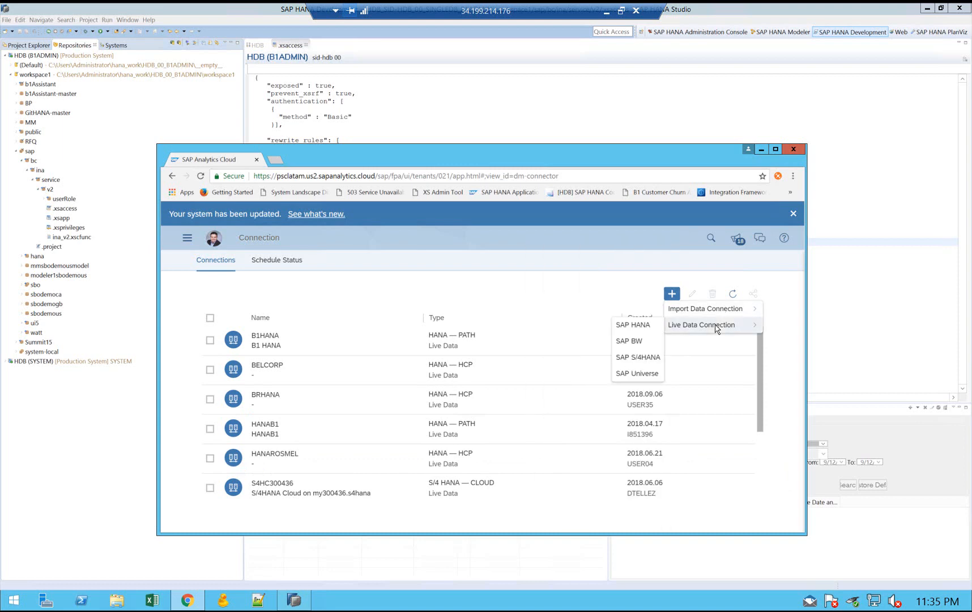
left_click(632, 327)
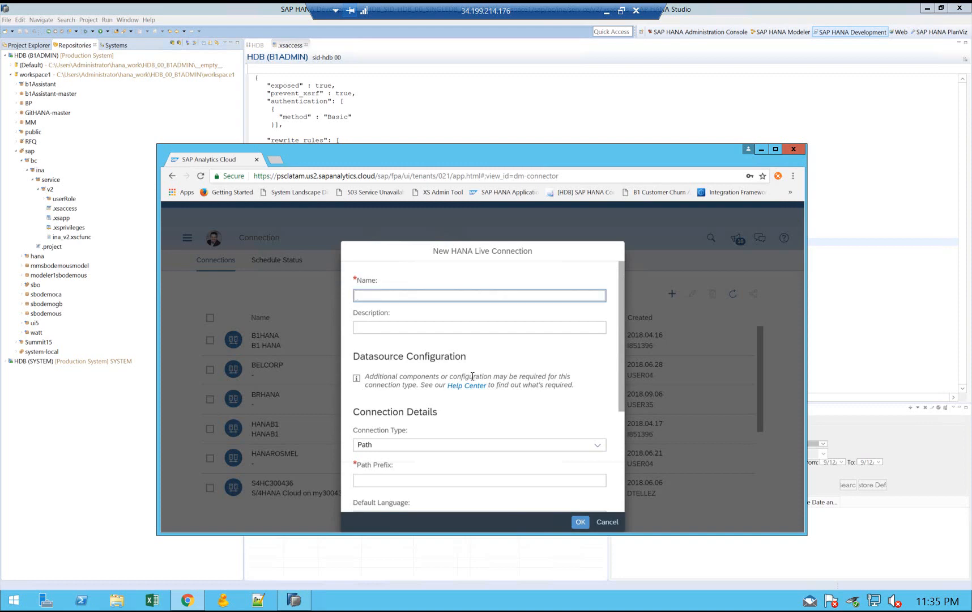
type("SAP92CORS")
left_click(415, 327)
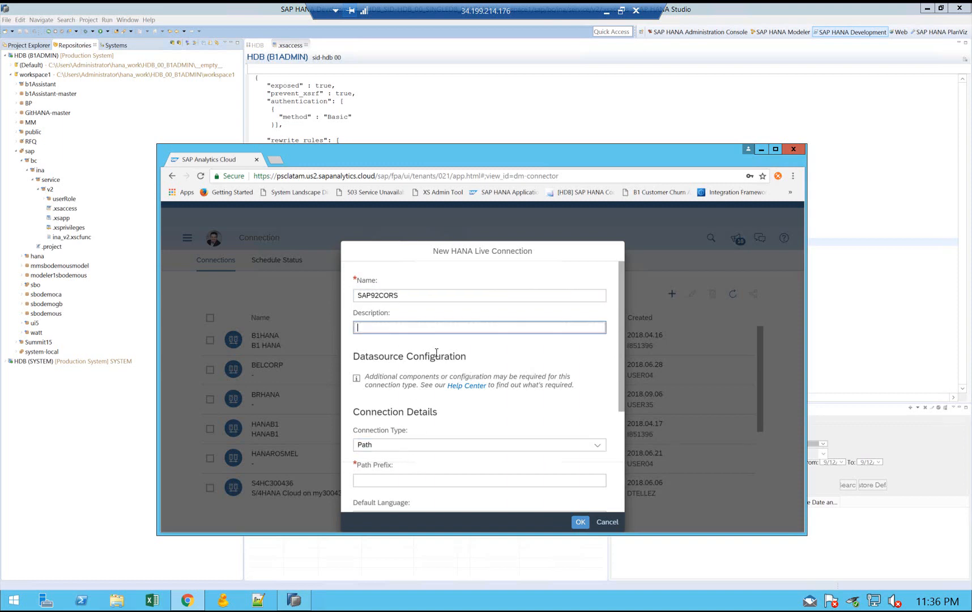
type("SAPB1 9.2 CORS")
Set the connection type to Direct, the host to sid-hdb, the HTTPS port to 4300 and the default language to EN
left_click(597, 445)
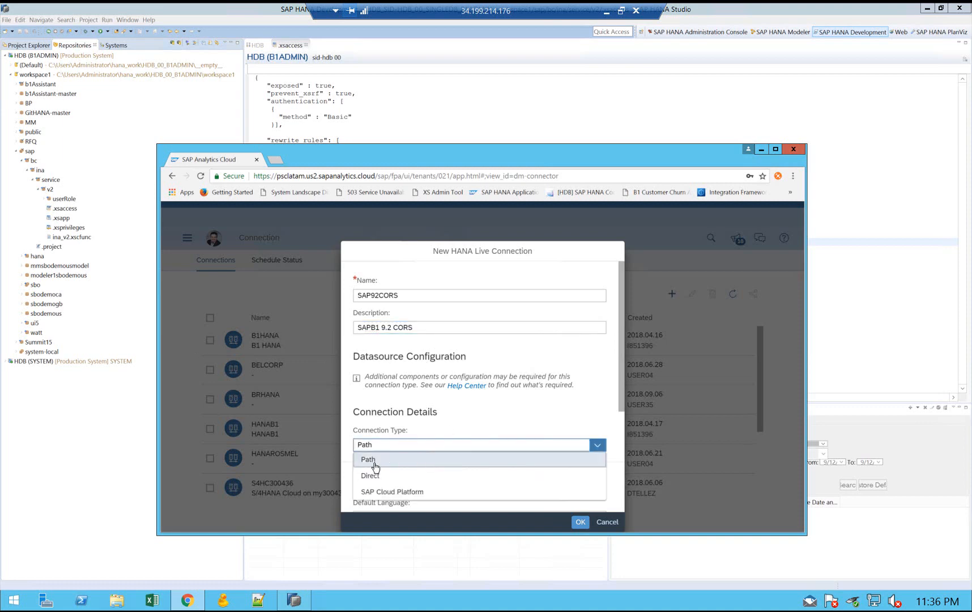
left_click(451, 481)
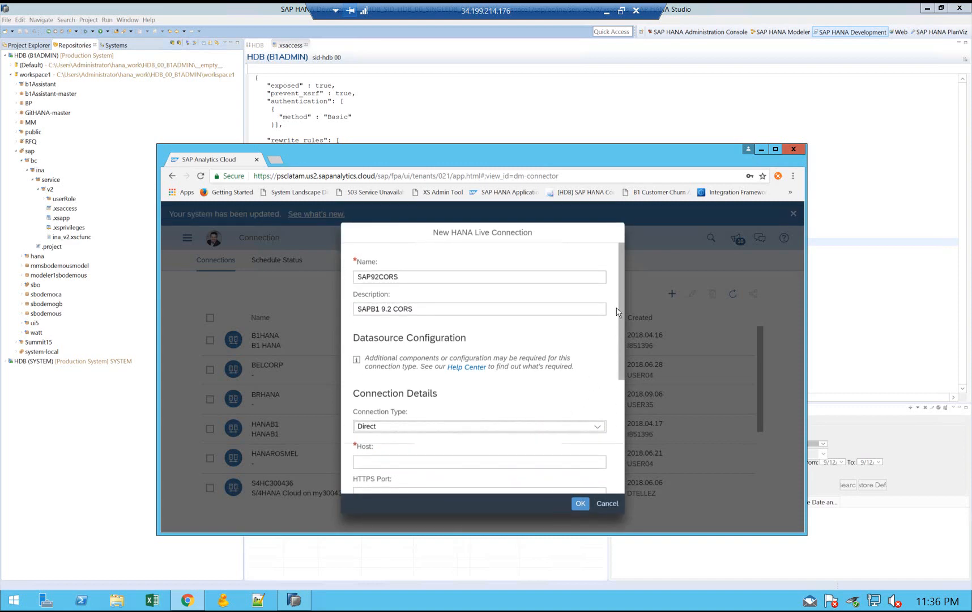
left_click(776, 149)
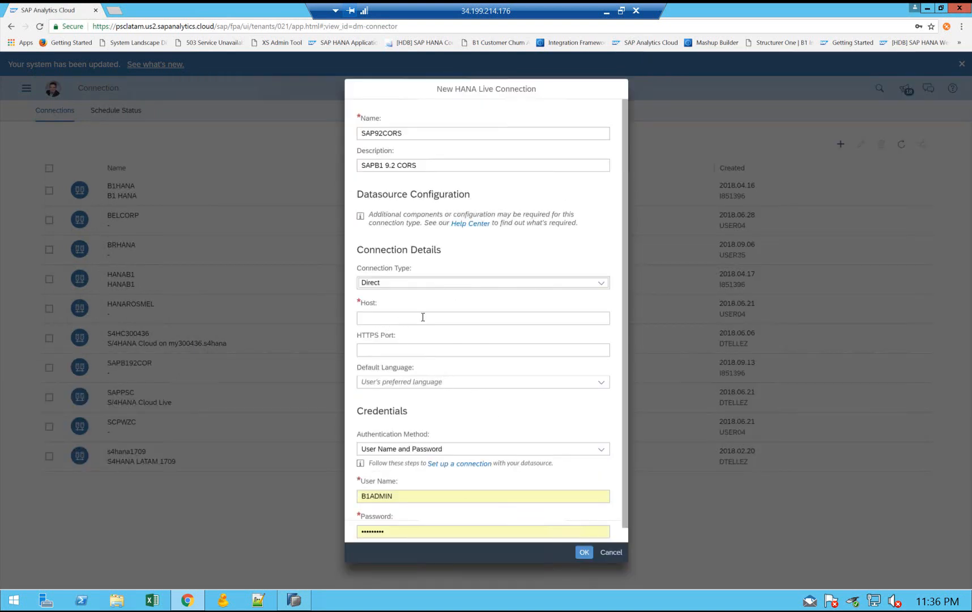
left_click(397, 319)
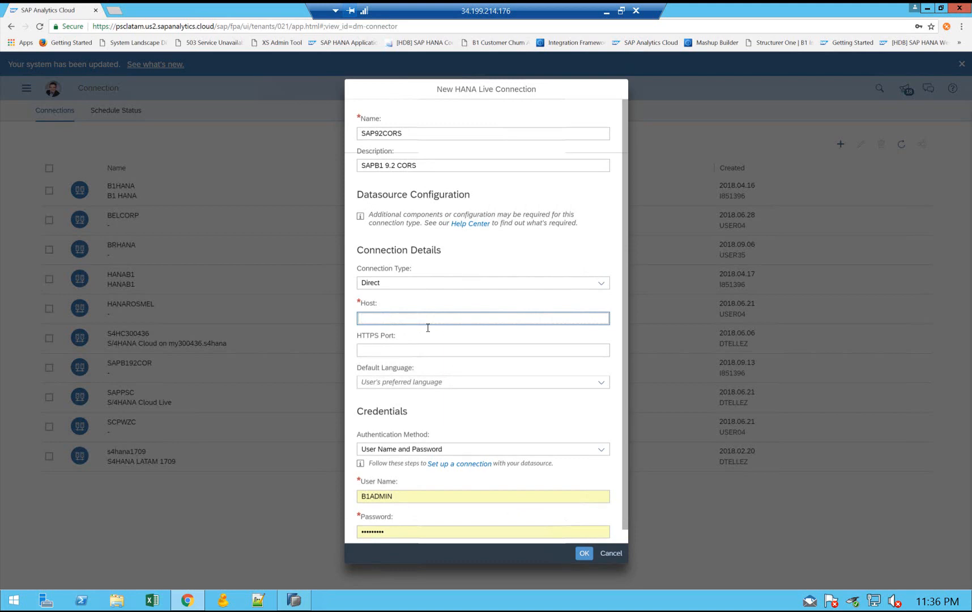
type("sid-hdb")
key("Tab")
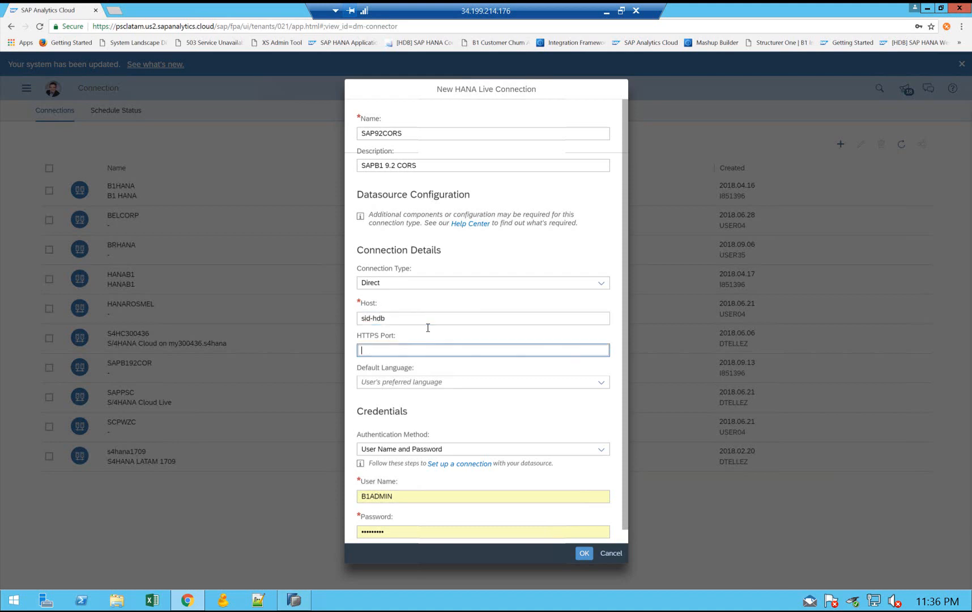
type("4300")
left_click(601, 382)
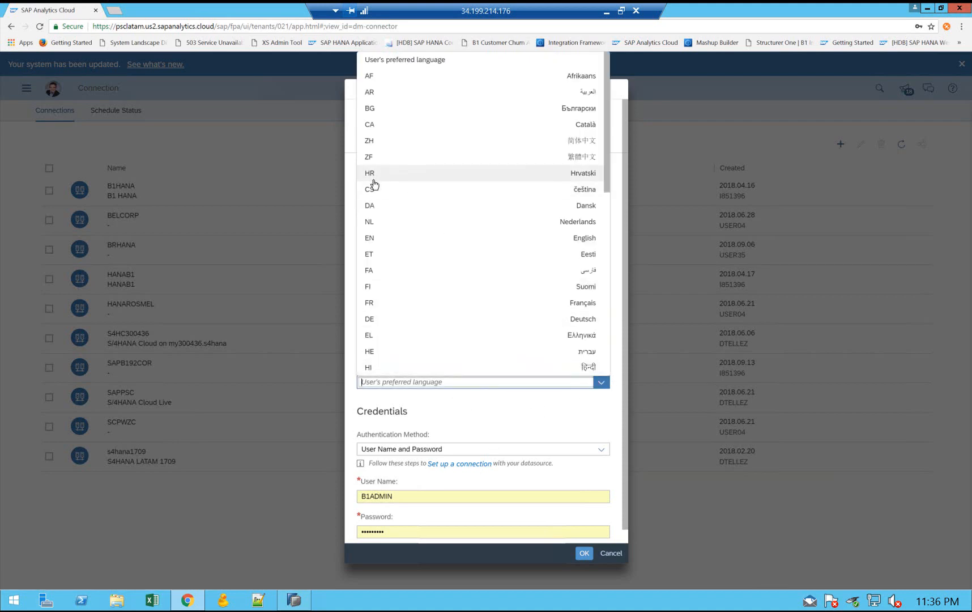
left_click(373, 238)
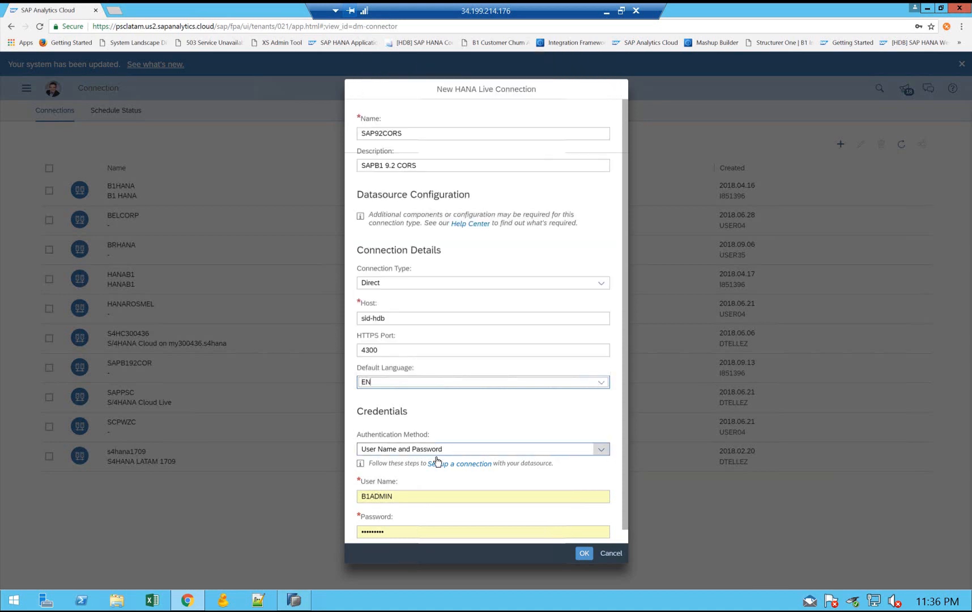
Keep the prefilled user name and password and save the new HANA live connection
left_click(413, 497)
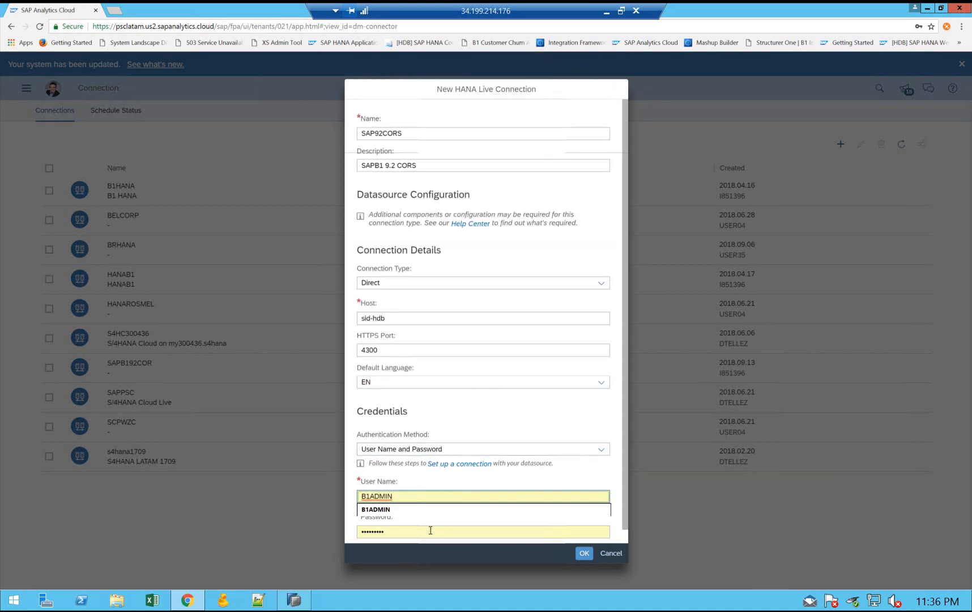
left_click(392, 535)
key("Escape")
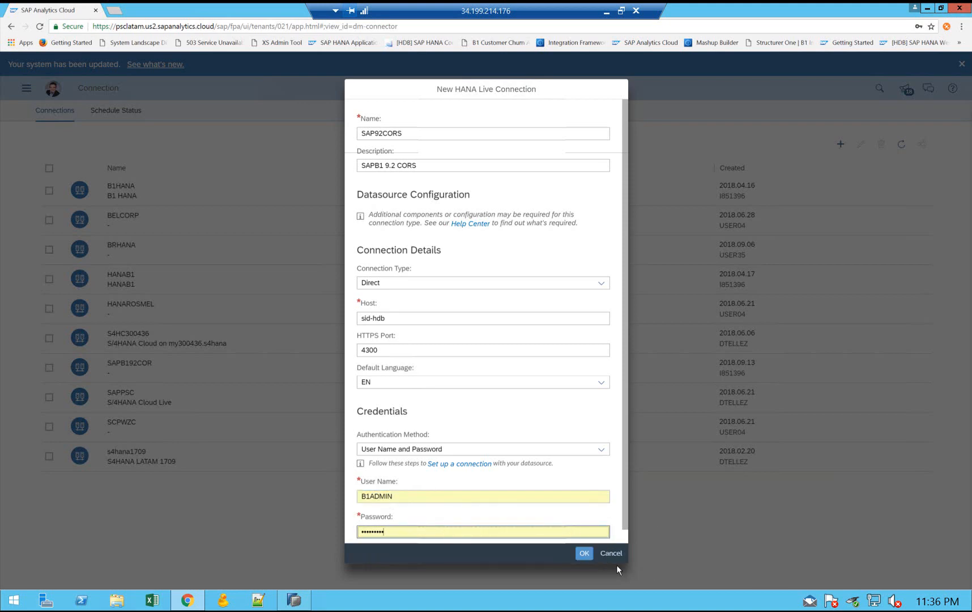
left_click(585, 553)
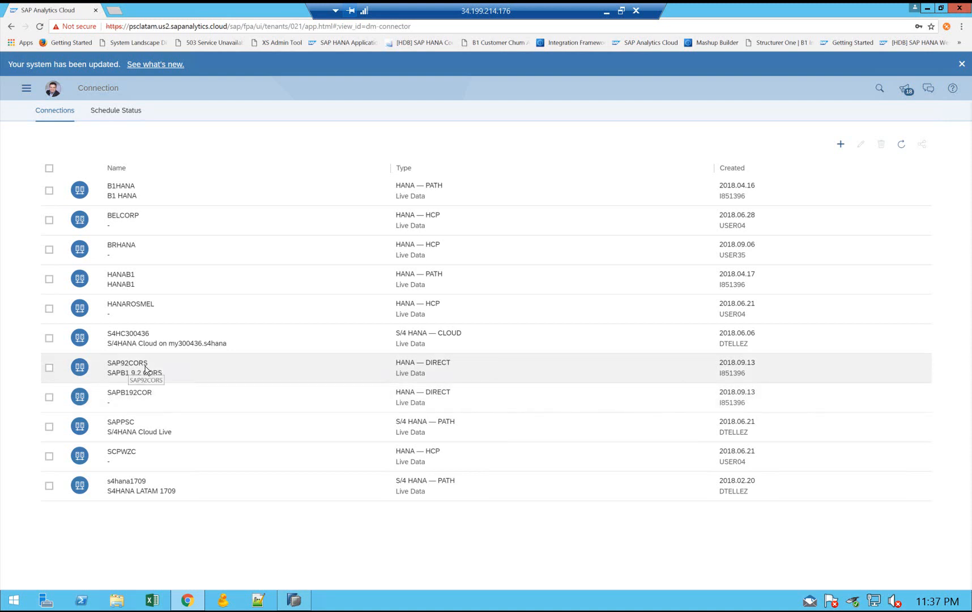
Start creating a new model from a datasource, using a live data connection
left_click(26, 89)
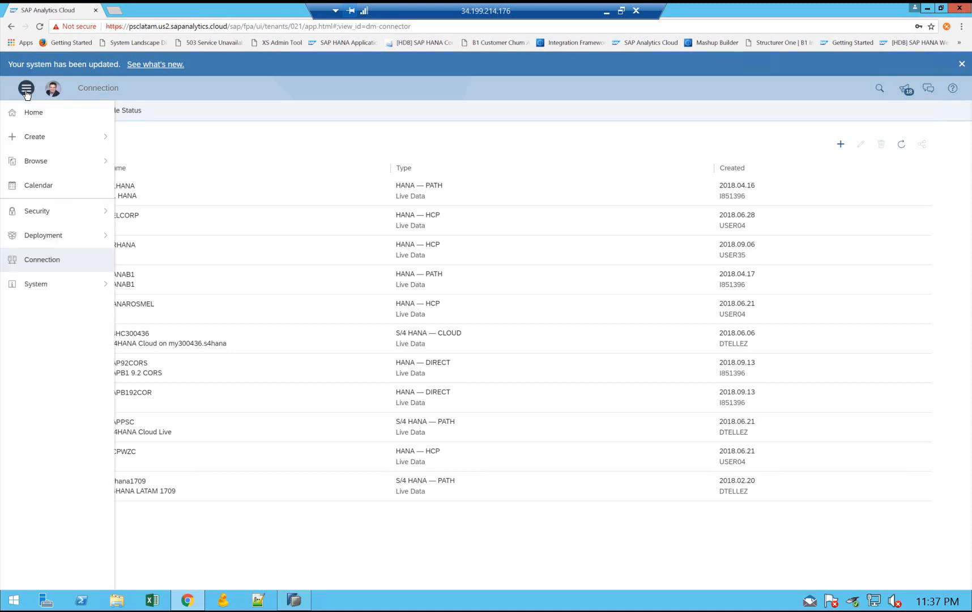
mouse_move(74, 145)
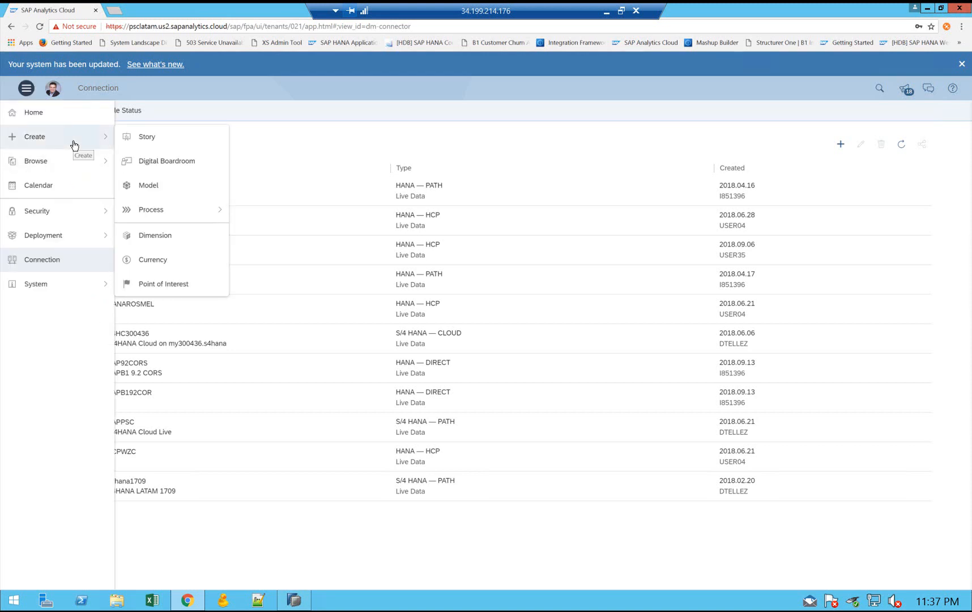
left_click(164, 193)
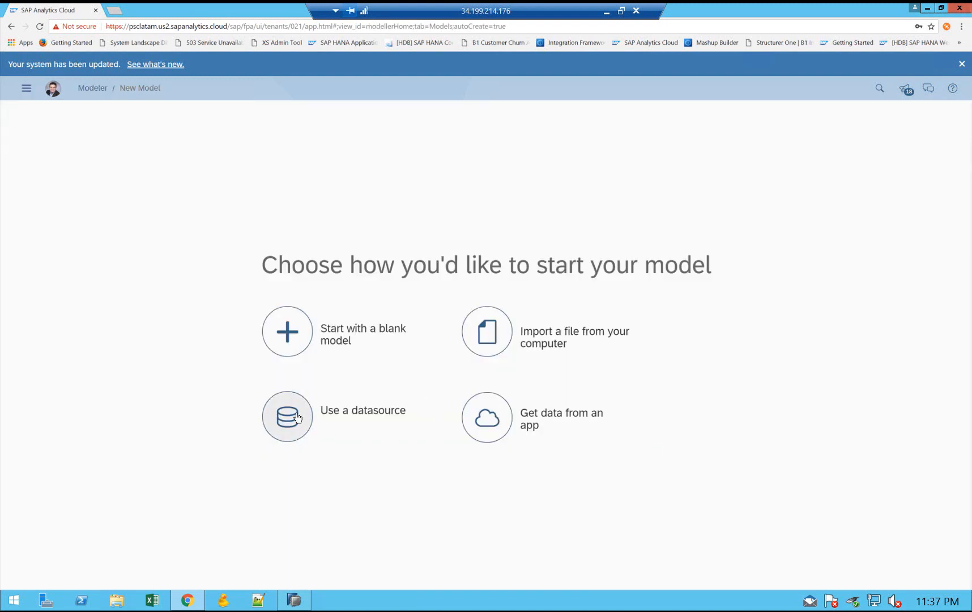
left_click(287, 417)
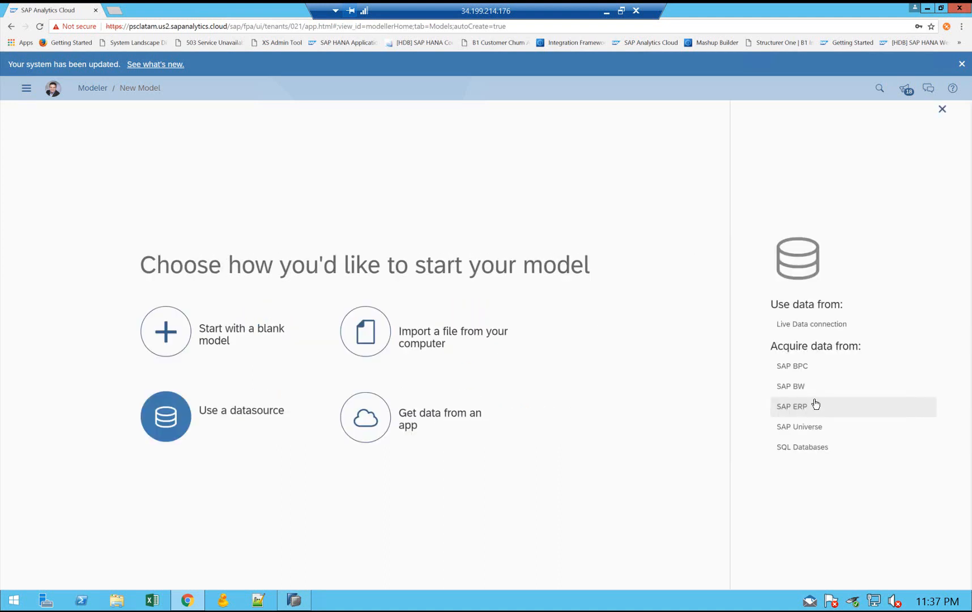
left_click(812, 325)
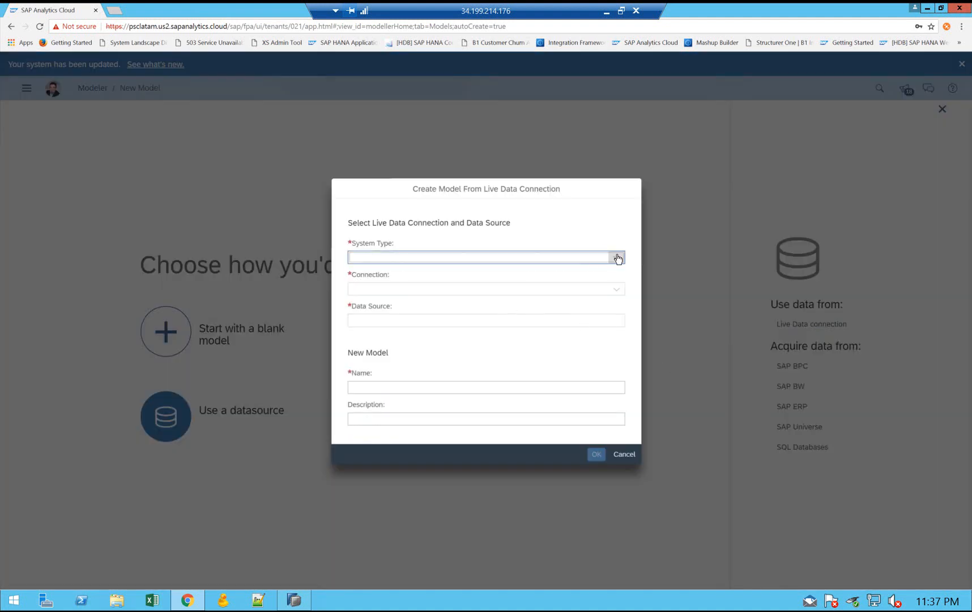
Set the system type to SAP HANA, the connection to SAP92CORS and the data source to MMSALESANALYSISQUERY from sap.sbodemous.MM
left_click(616, 257)
left_click(443, 289)
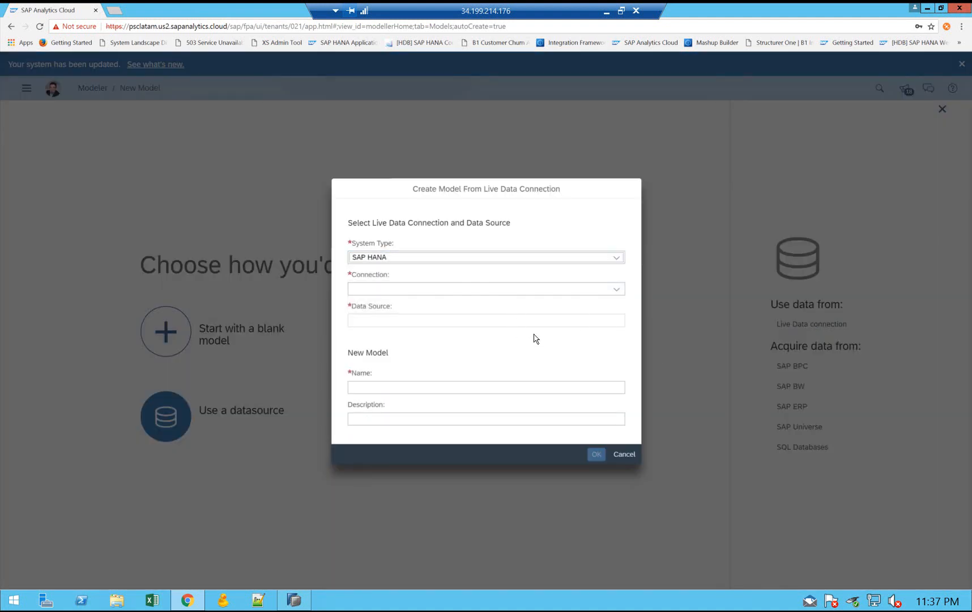
left_click(619, 290)
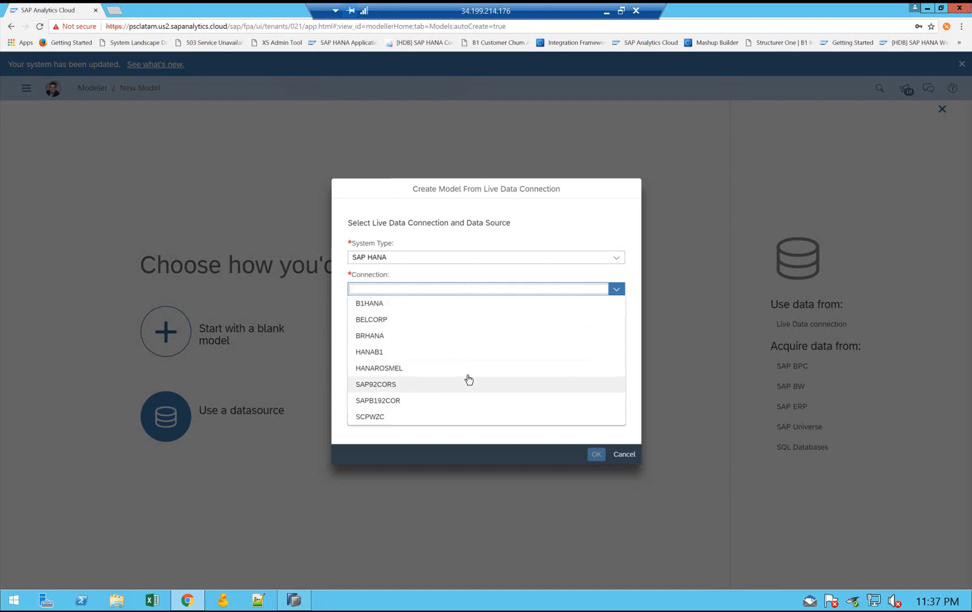
left_click(375, 385)
left_click(444, 321)
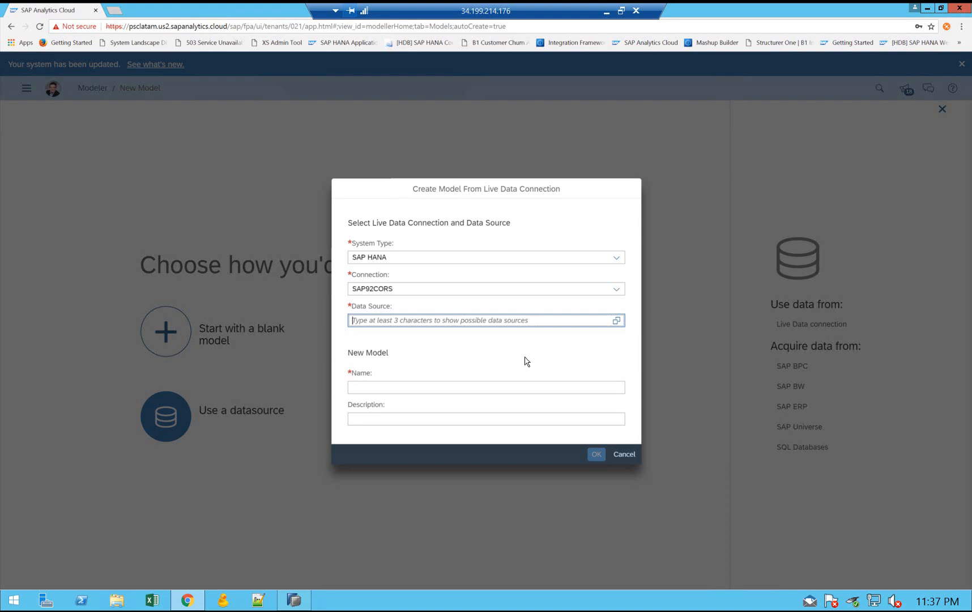
type("Sales")
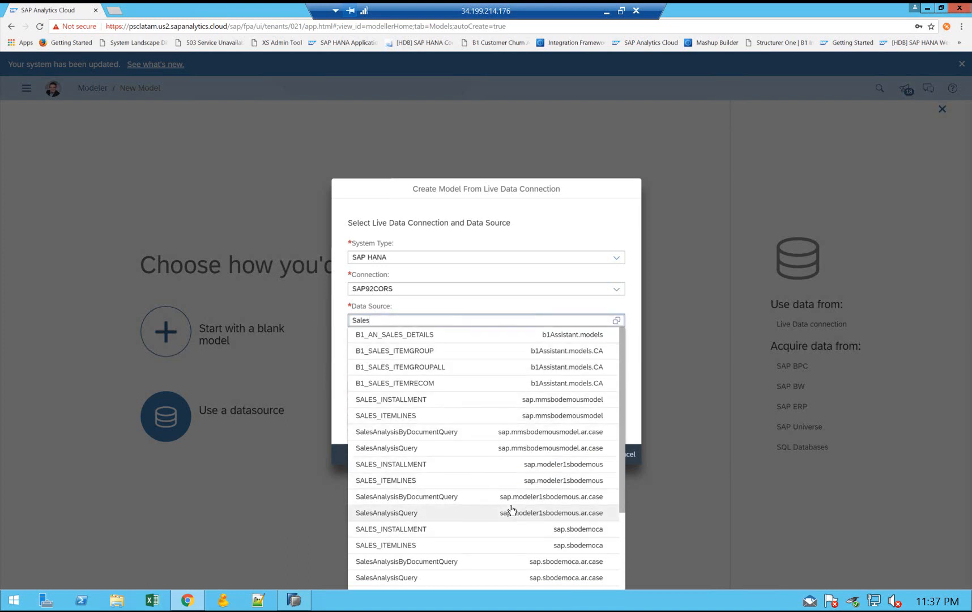
scroll(512, 510, "down", 4)
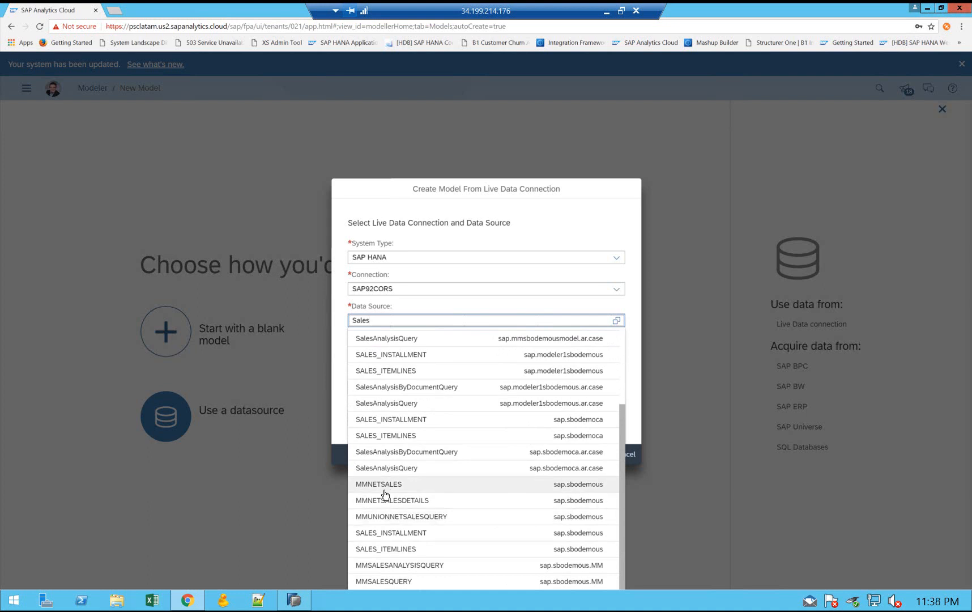
left_click(400, 565)
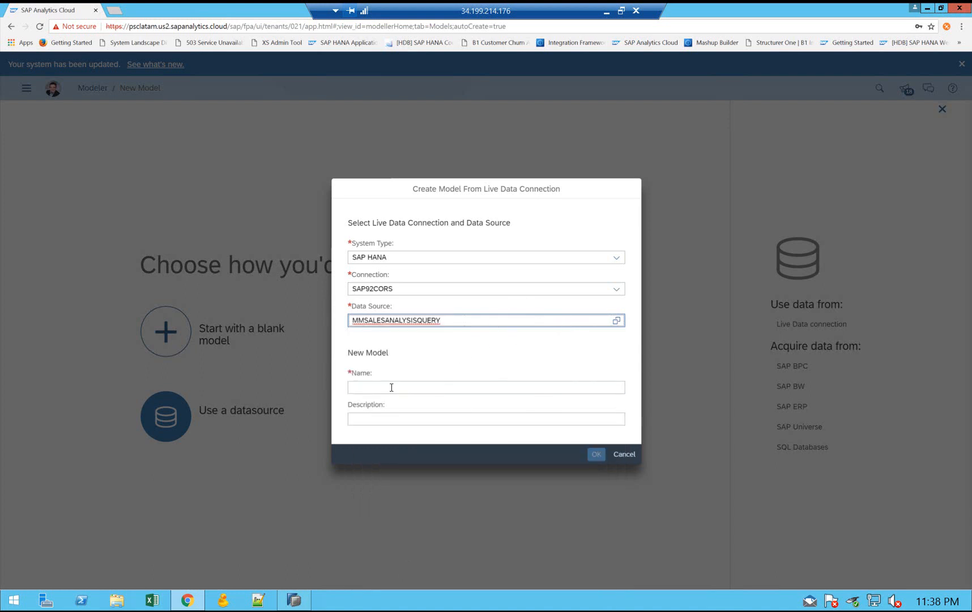
Name the new model MM_SalesAnalysis, create it and save it
left_click(449, 387)
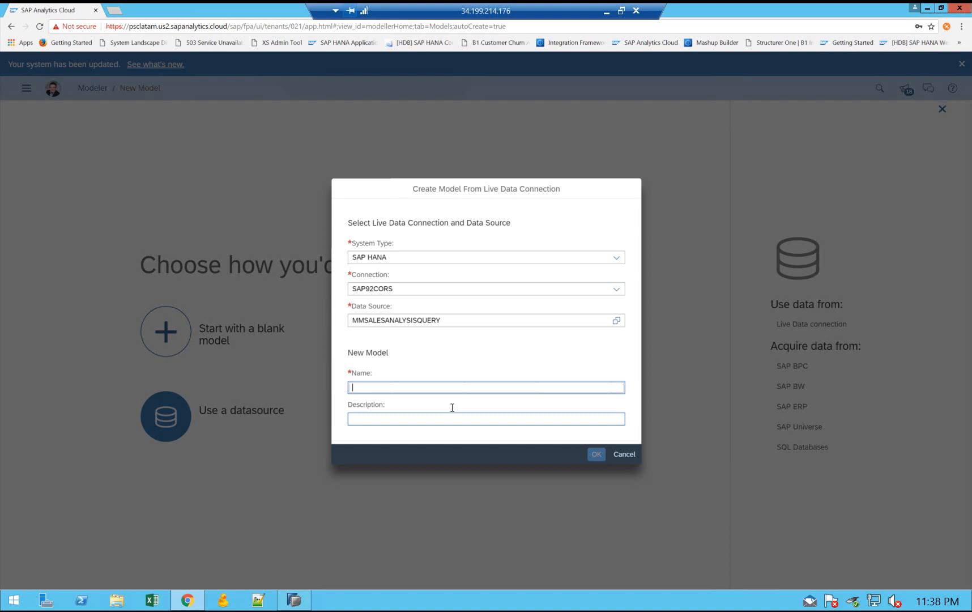
type("MM_SalesAnalysis9")
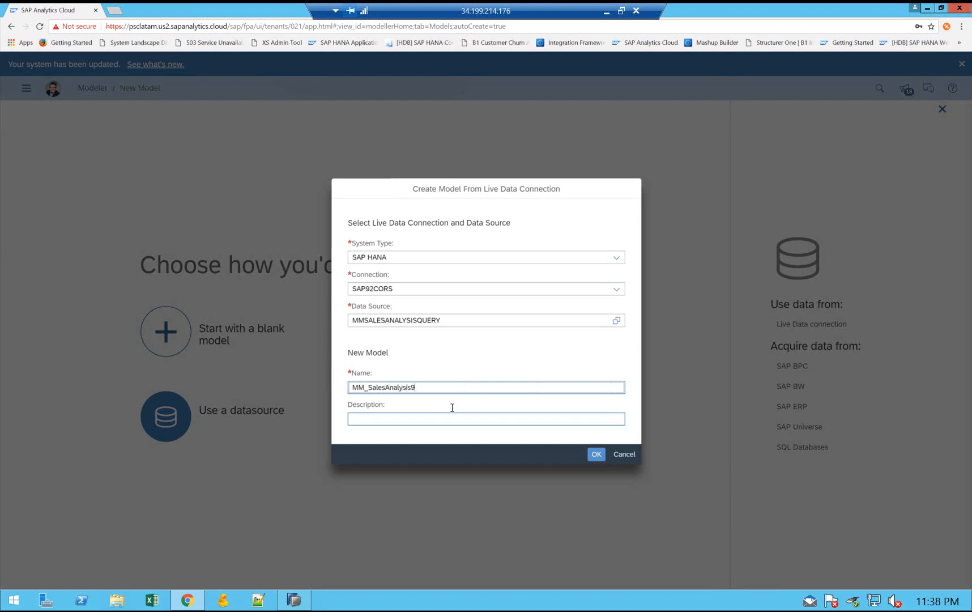
type(".2")
key("BackSpace")
key("BackSpace")
key("BackSpace")
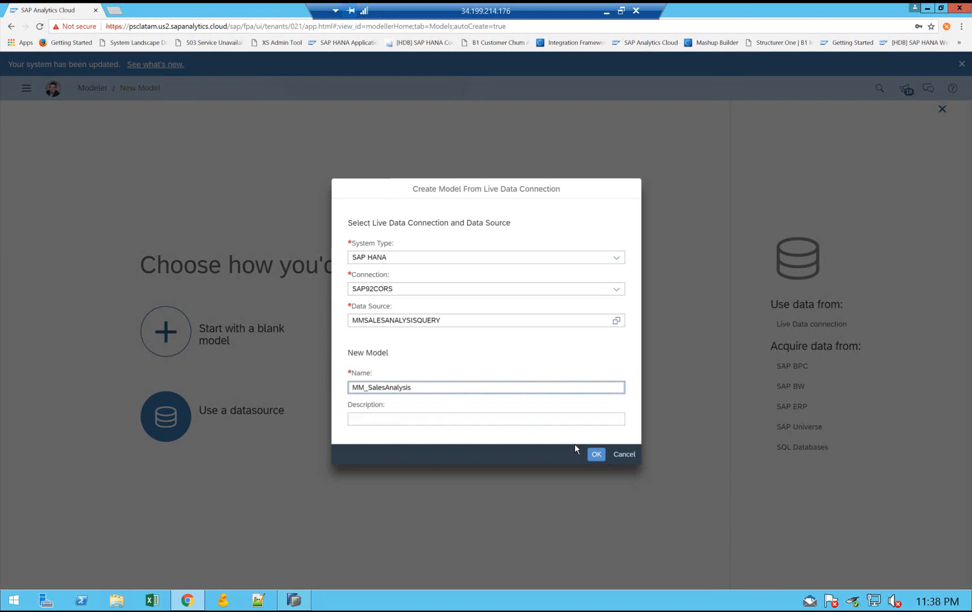
left_click(597, 456)
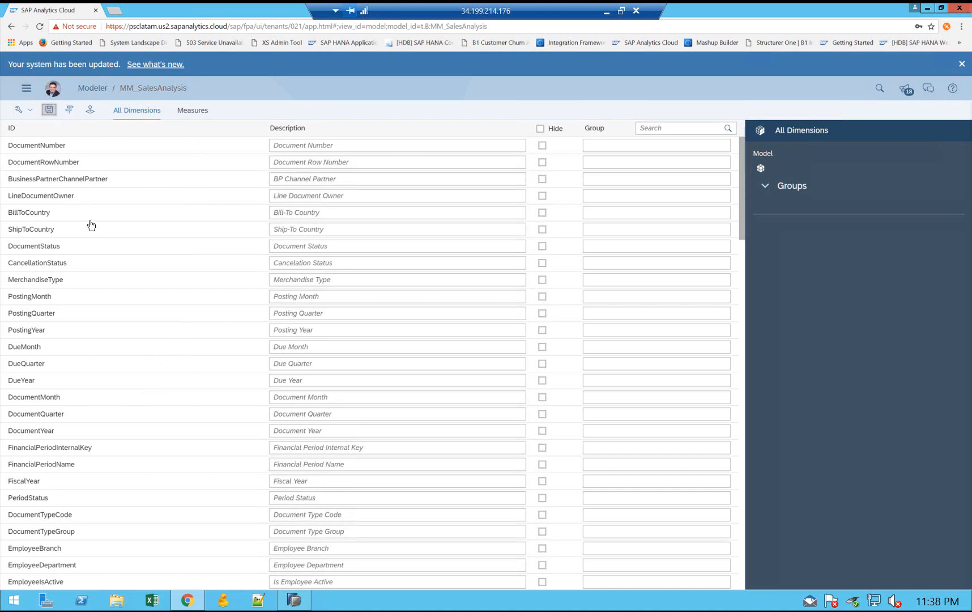
left_click(49, 110)
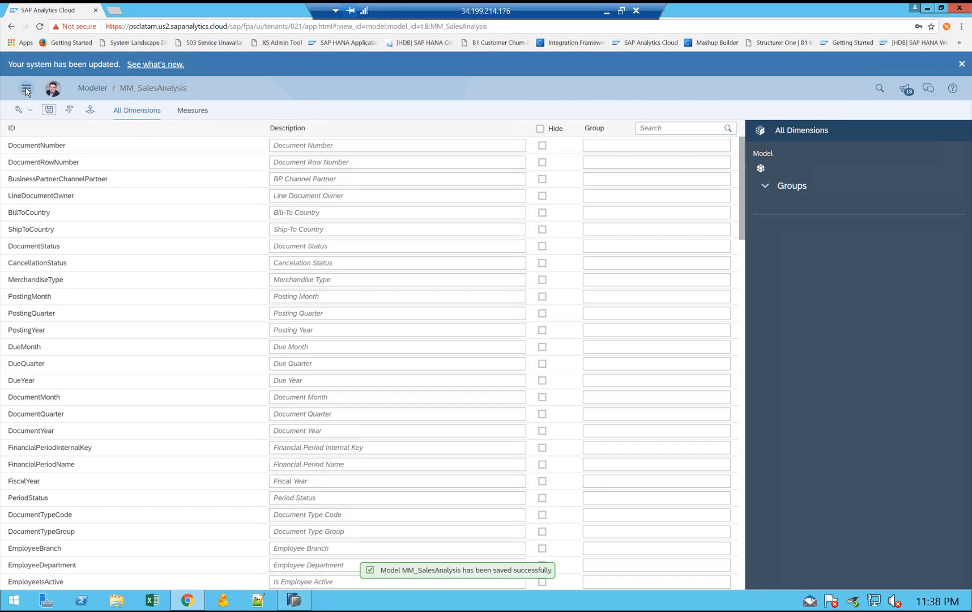
Create a new story from the BestRun Bikes Template and add a responsive page after Event Locations
left_click(26, 91)
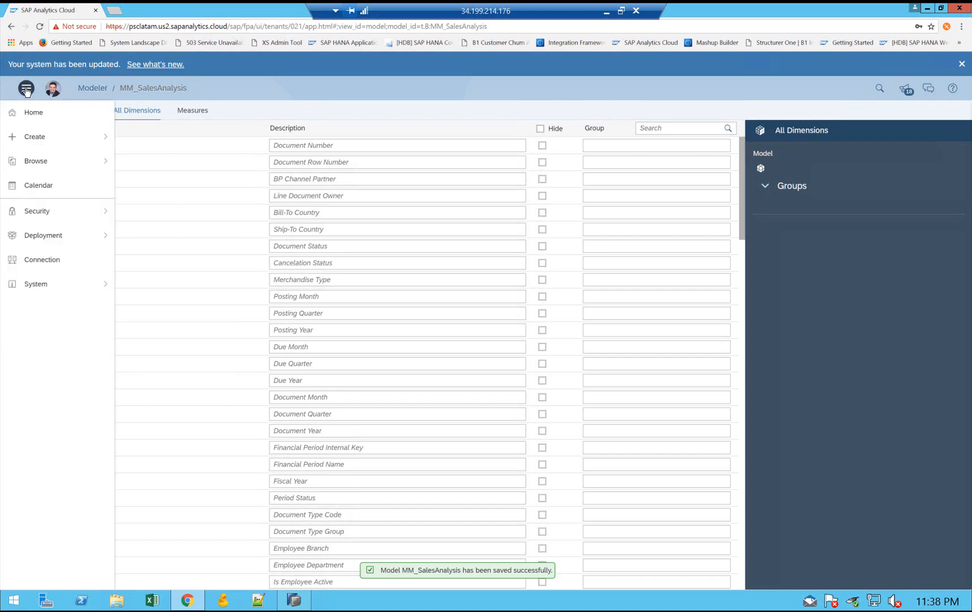
mouse_move(54, 148)
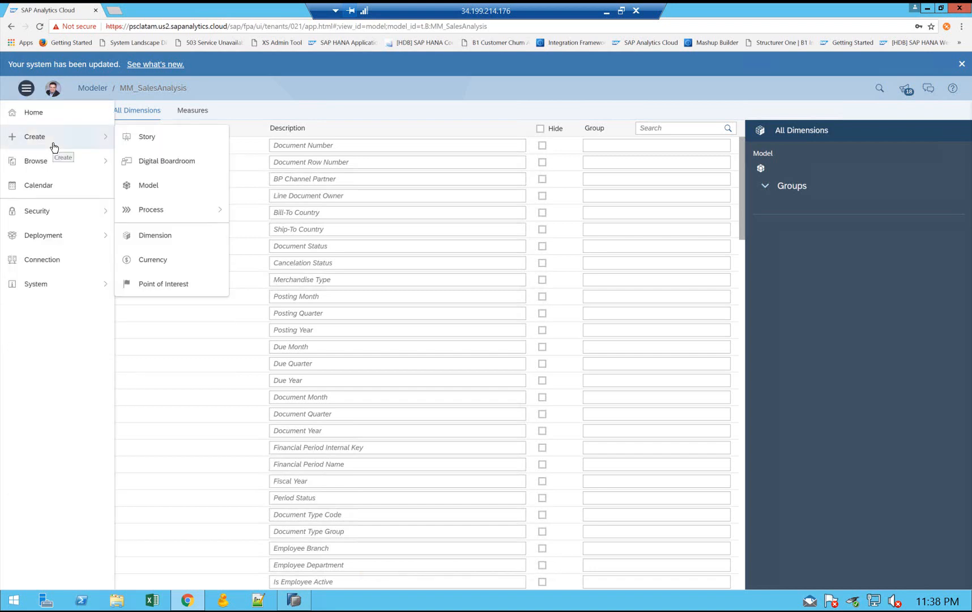
left_click(161, 141)
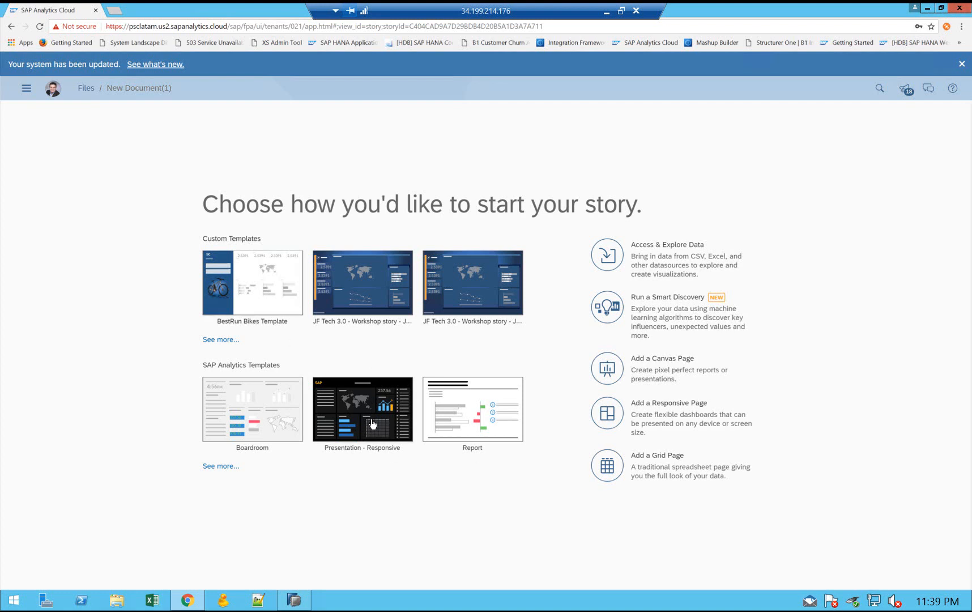
left_click(267, 301)
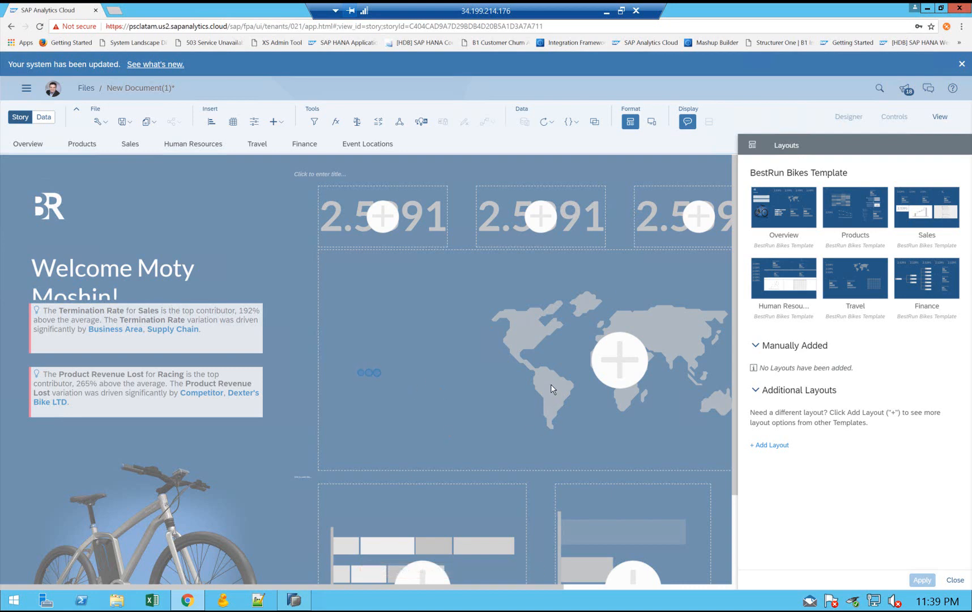
mouse_move(388, 144)
left_click(426, 147)
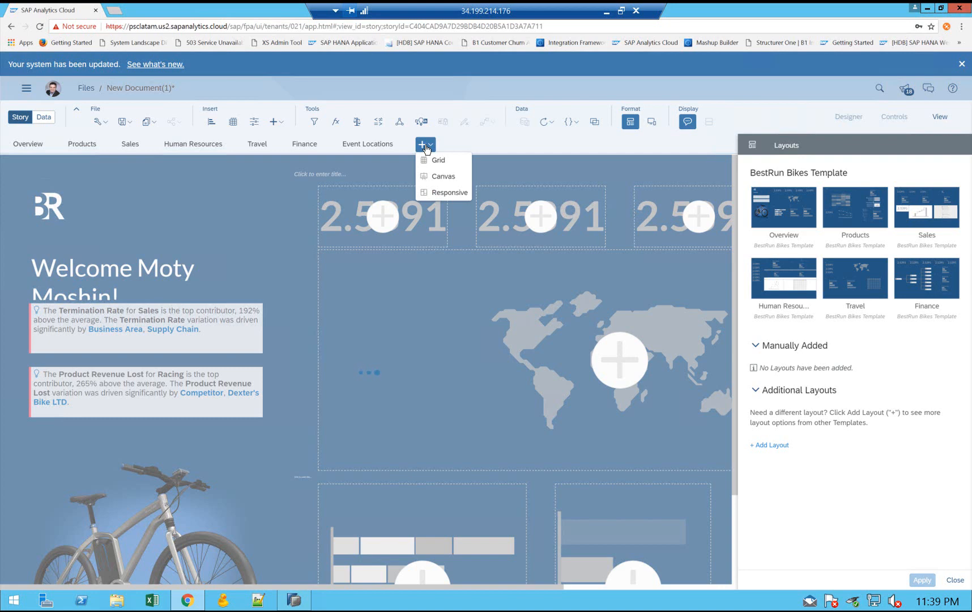
left_click(446, 193)
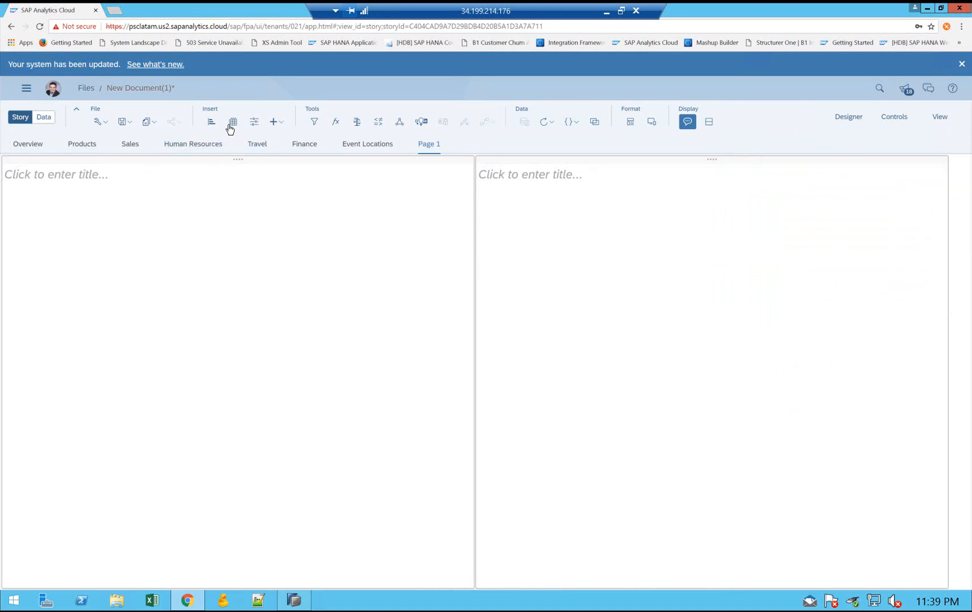
Insert a chart on the new responsive page with the MM_SalesAnalysis model as its datasource
left_click(212, 122)
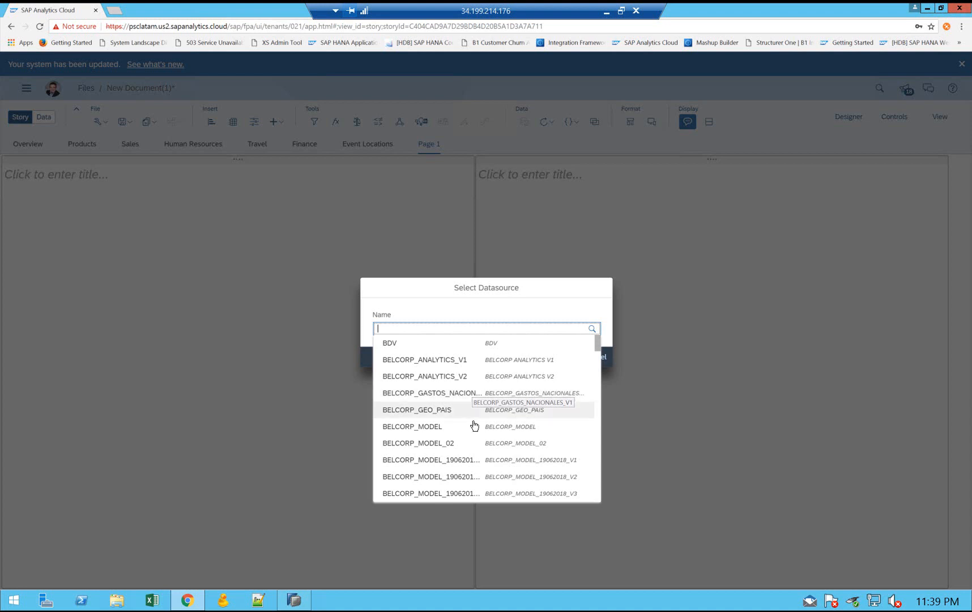
scroll(472, 428, "down", 3)
scroll(474, 430, "up", 3)
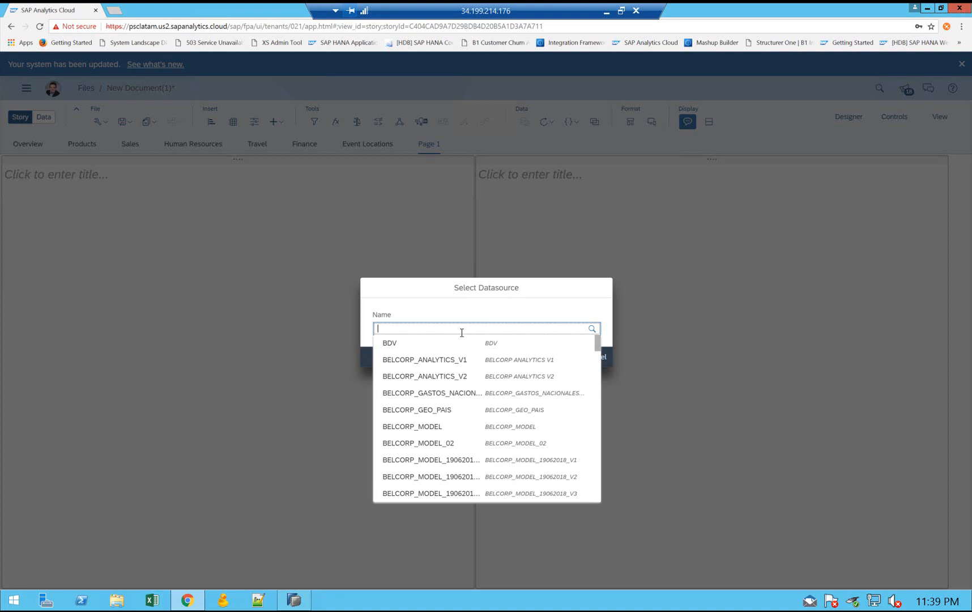
scroll(490, 486, "down", 10)
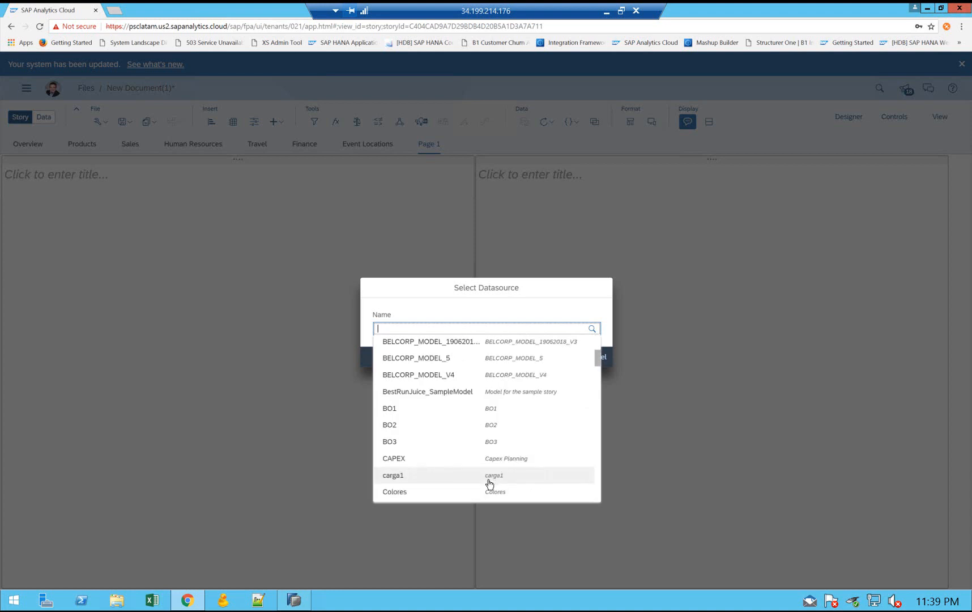
scroll(489, 485, "down", 10)
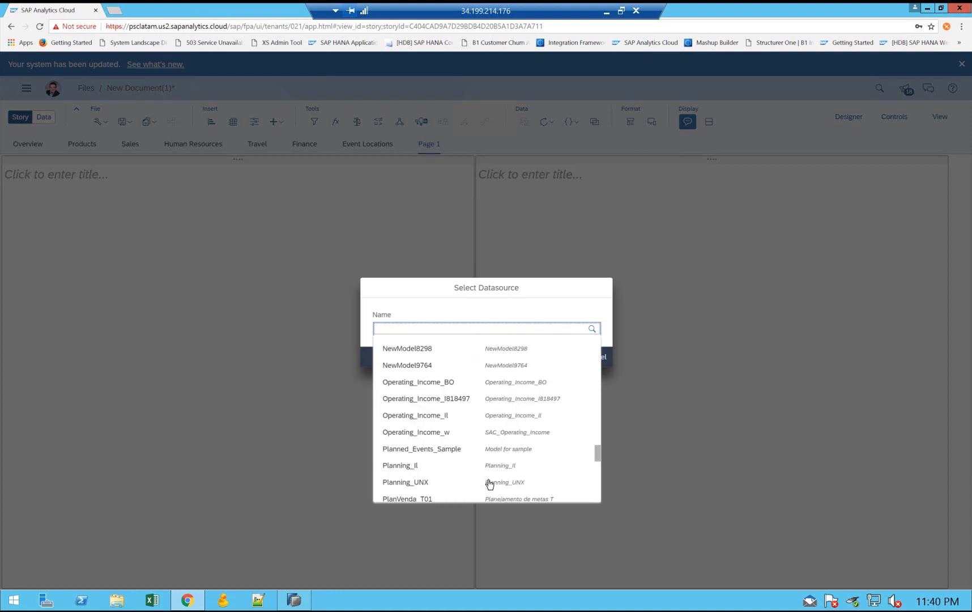
scroll(492, 476, "up", 3)
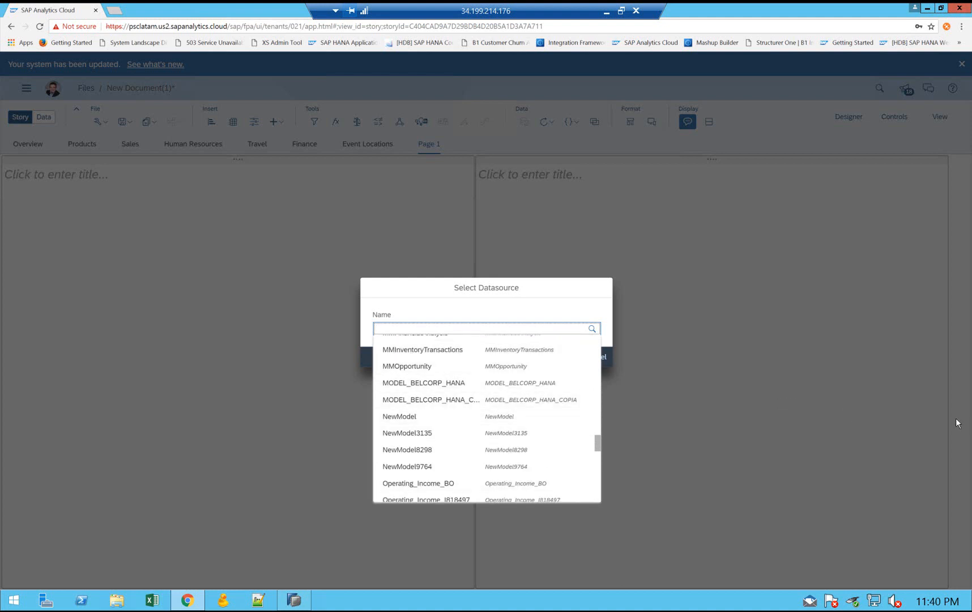
scroll(434, 460, "down", 10)
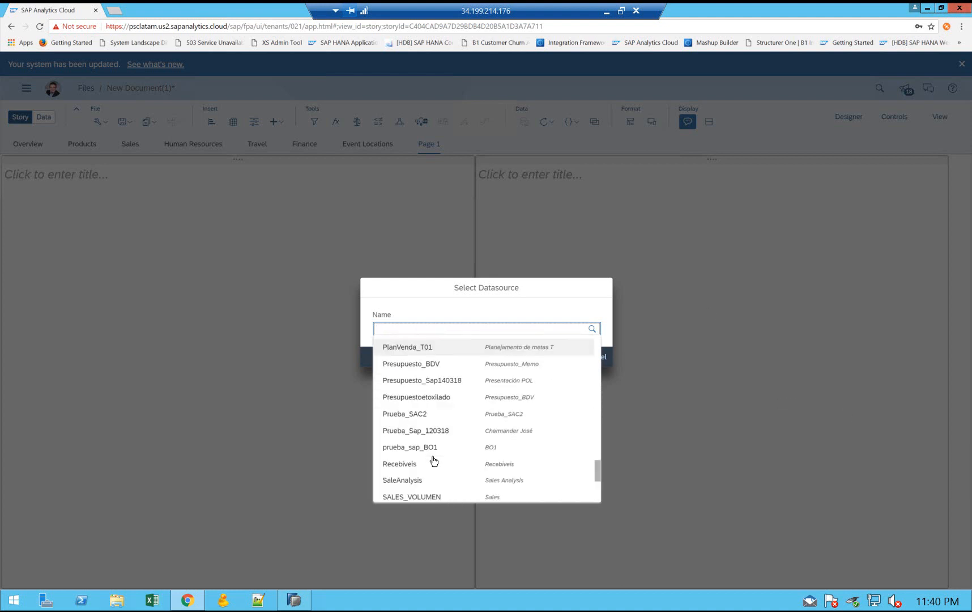
scroll(461, 402, "up", 3)
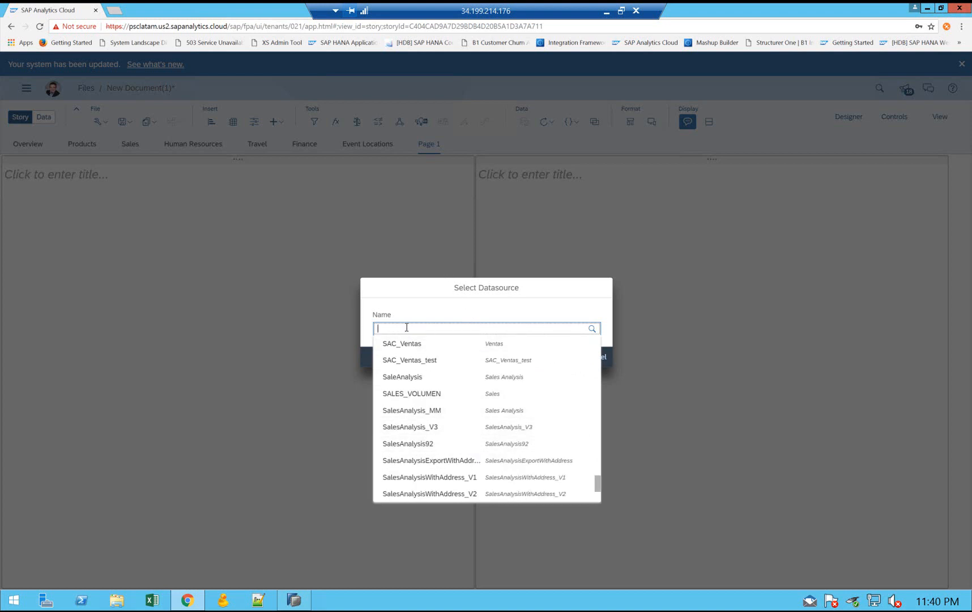
type("MM_Sa")
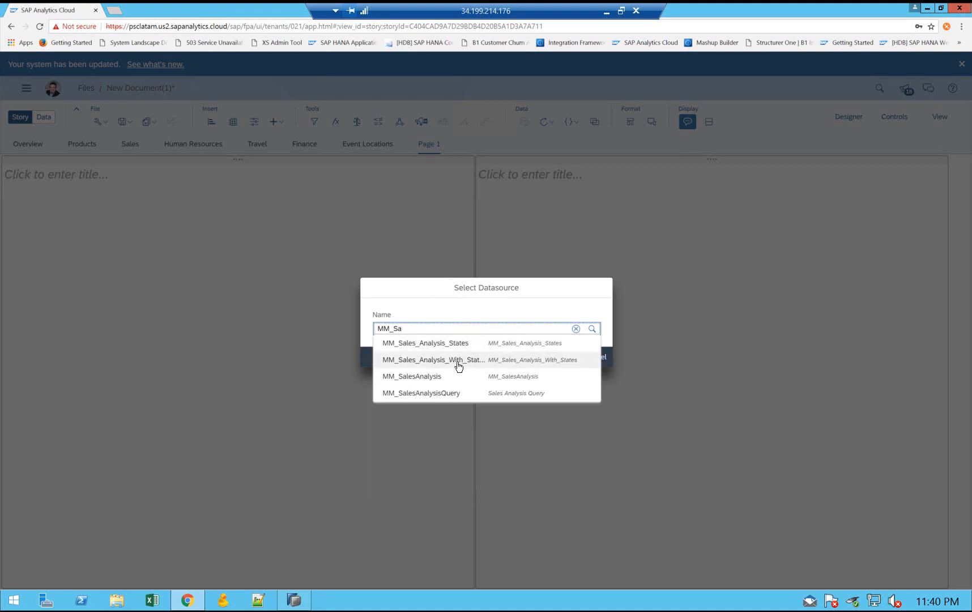
left_click(427, 378)
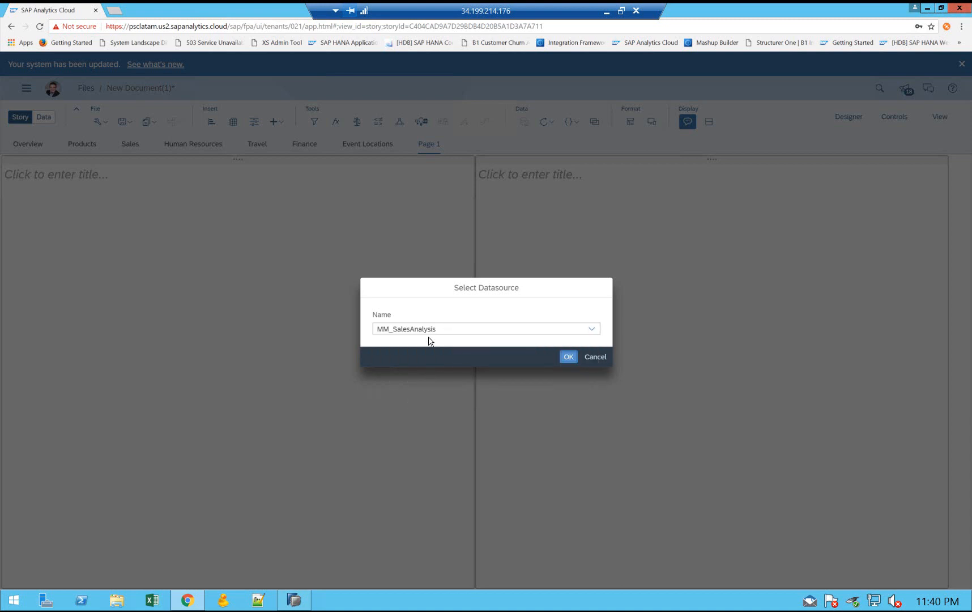
left_click(568, 358)
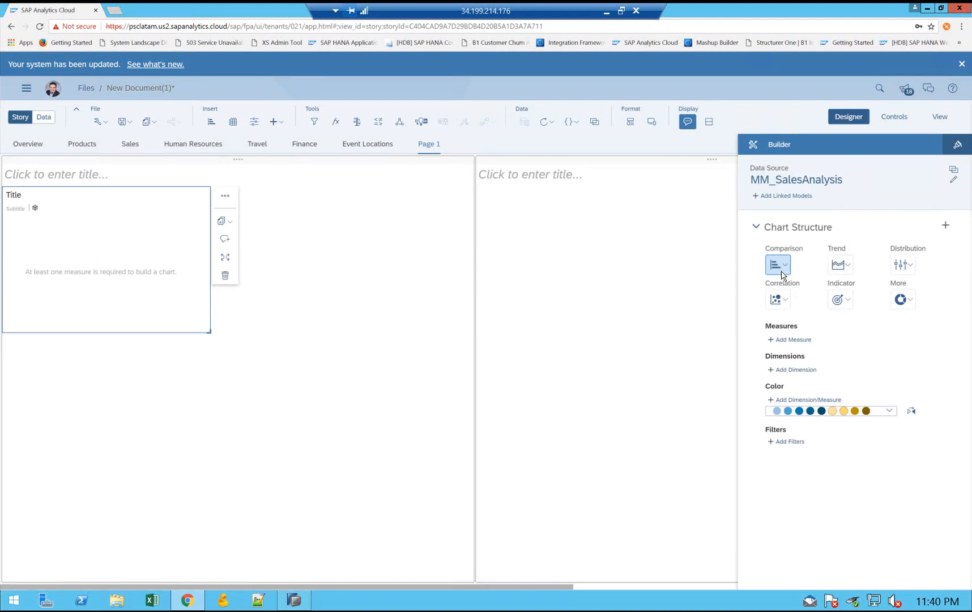
Add Net Sales Amount (SC) as the chart's measure
left_click(792, 340)
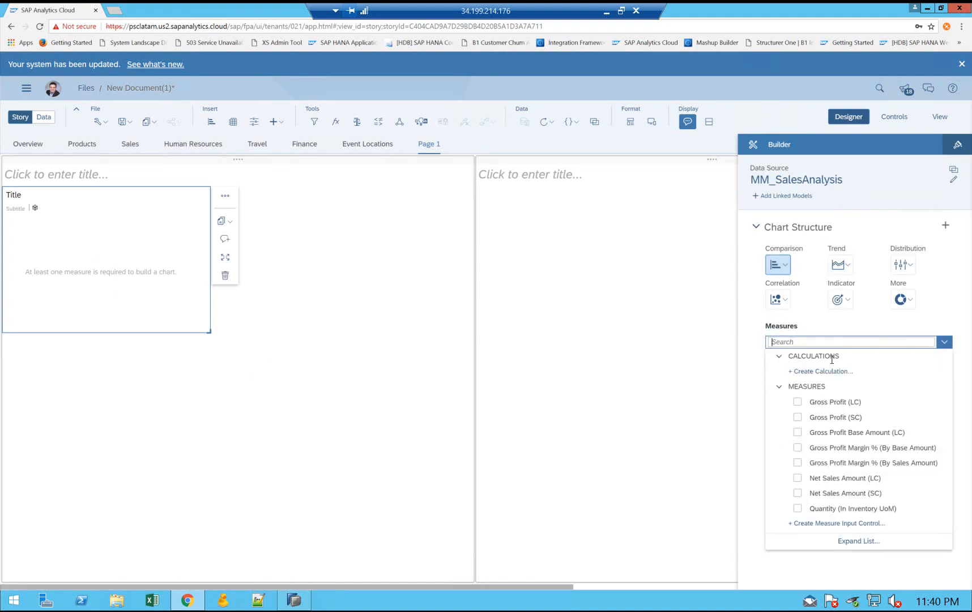
left_click(800, 495)
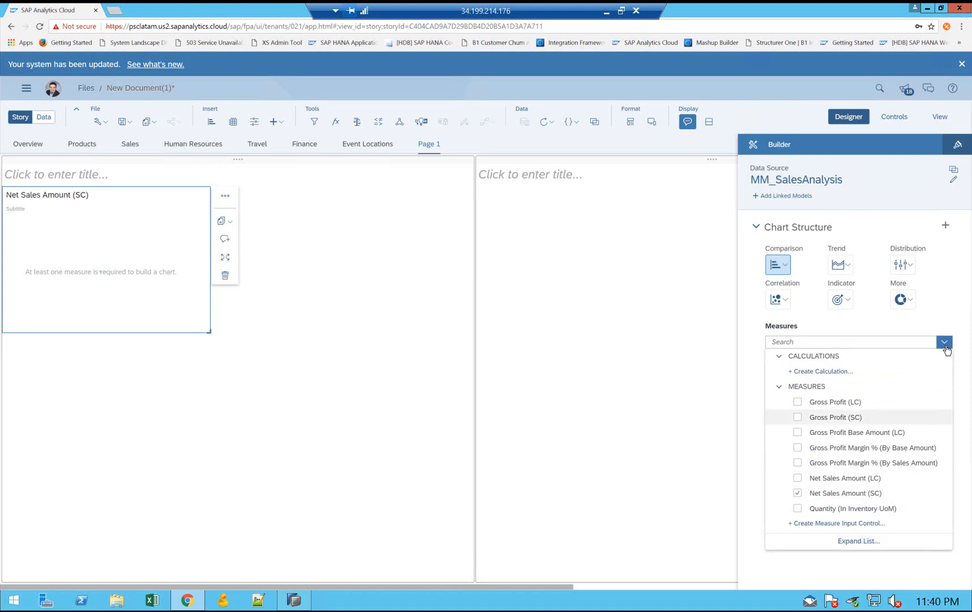
left_click(944, 344)
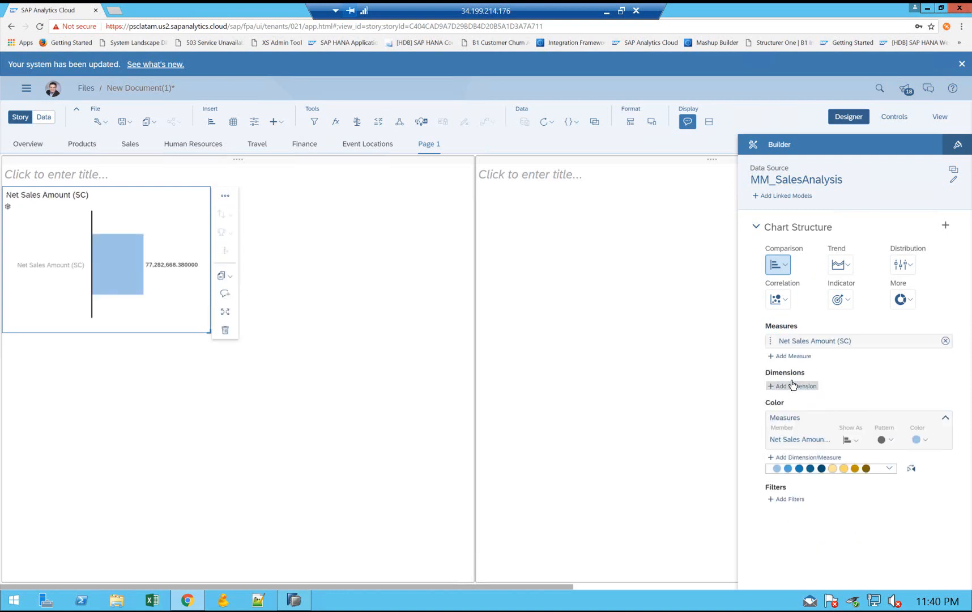
Add the Business Partner Name & Code dimension to the chart and enlarge the chart to nearly the full width of its lane
left_click(799, 388)
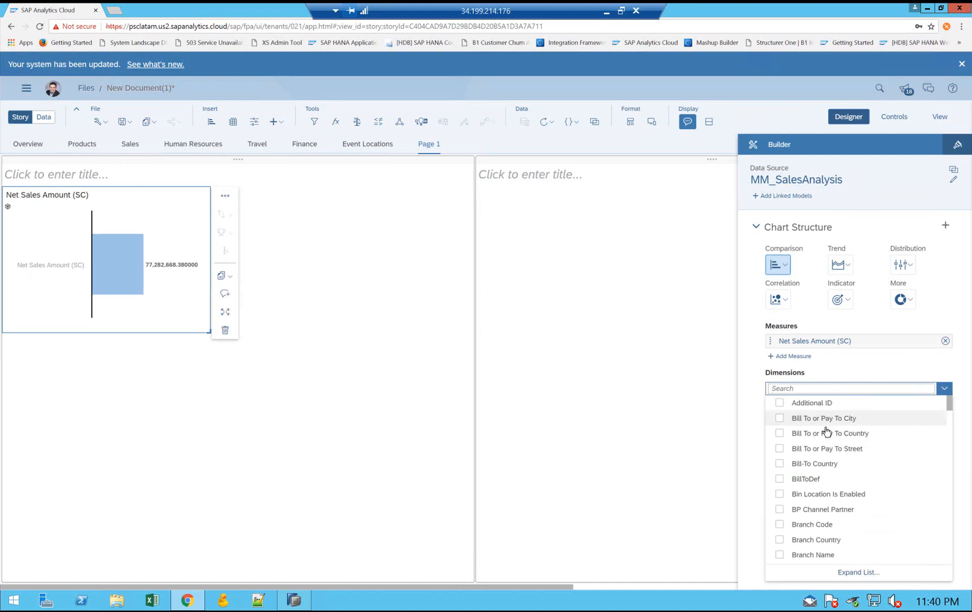
scroll(843, 552, "down", 3)
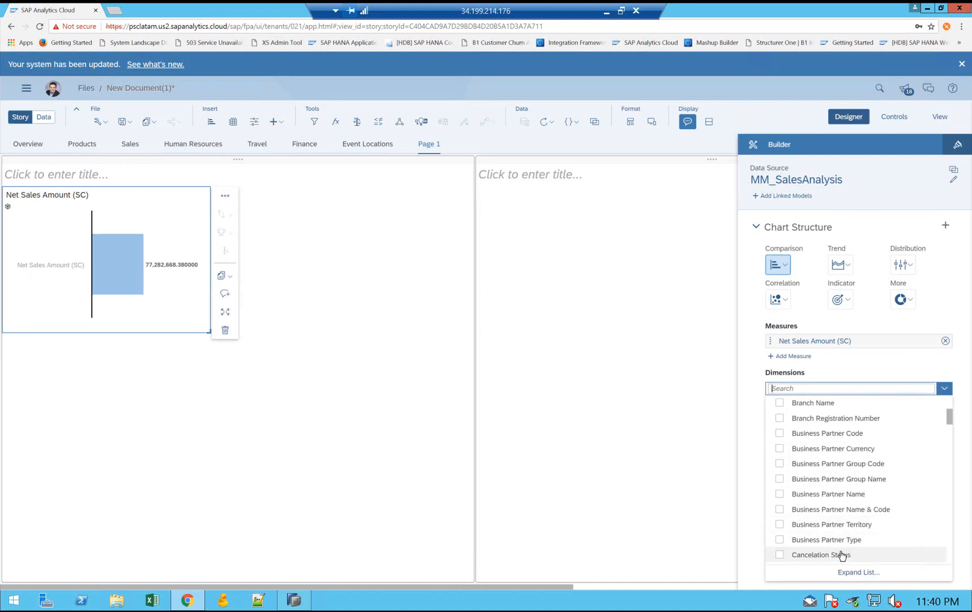
left_click(875, 515)
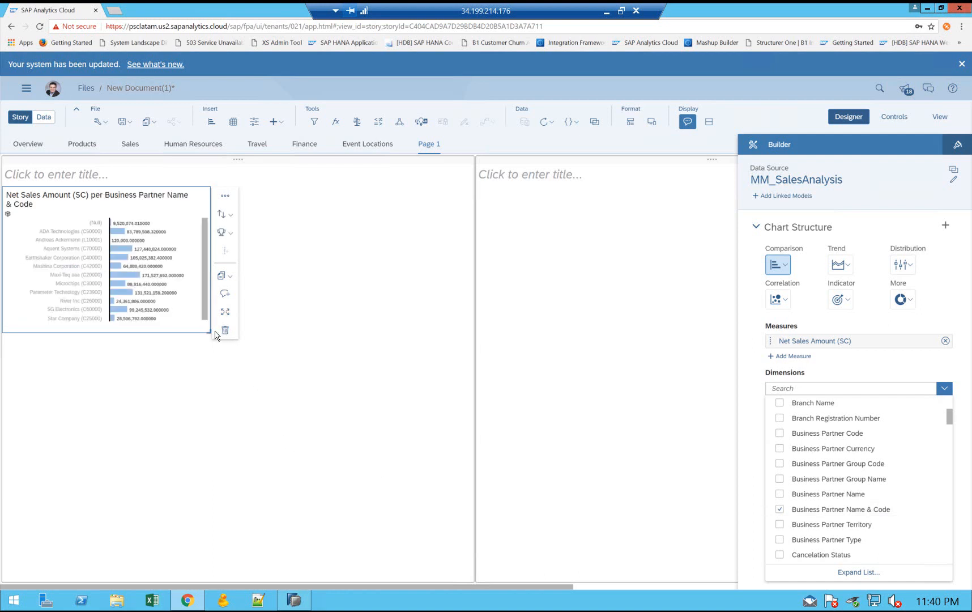
left_click(427, 452)
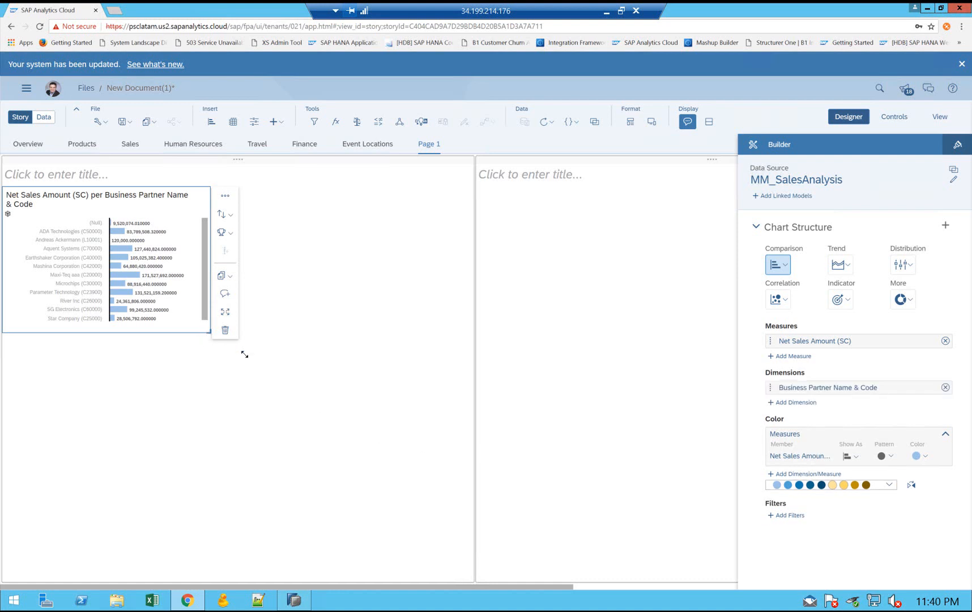
left_click_drag(245, 354, 420, 460)
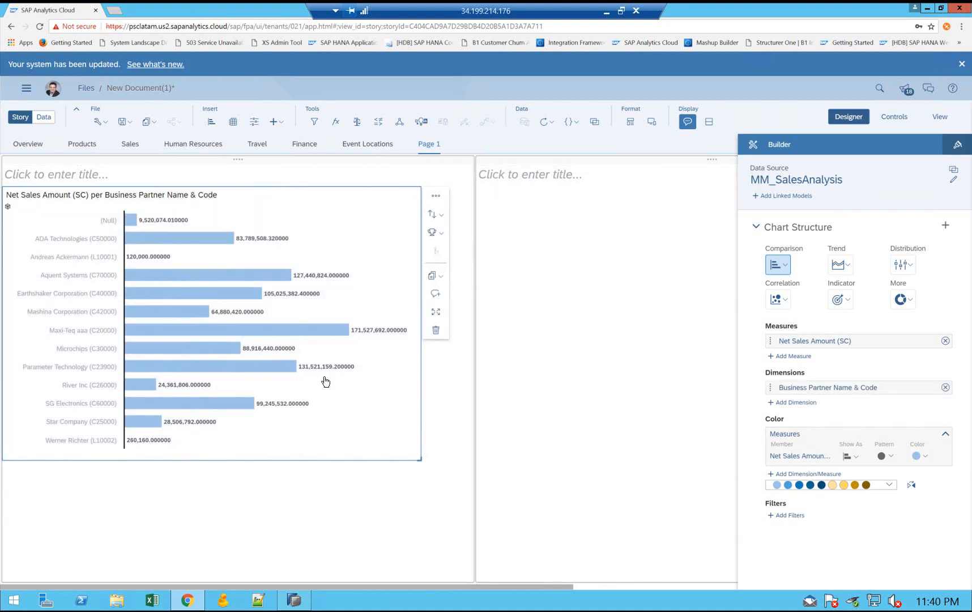